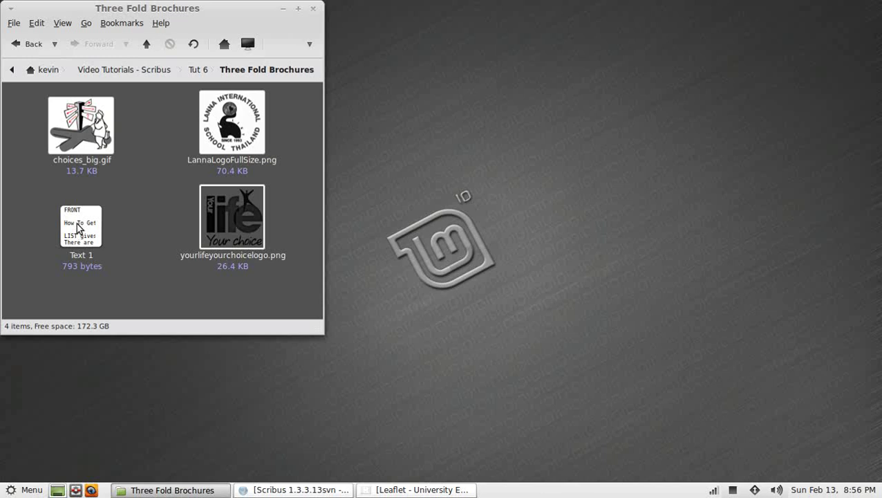
Bring the finished 'Leaflet - University Entrance.pdf' to the front for reference
click(397, 492)
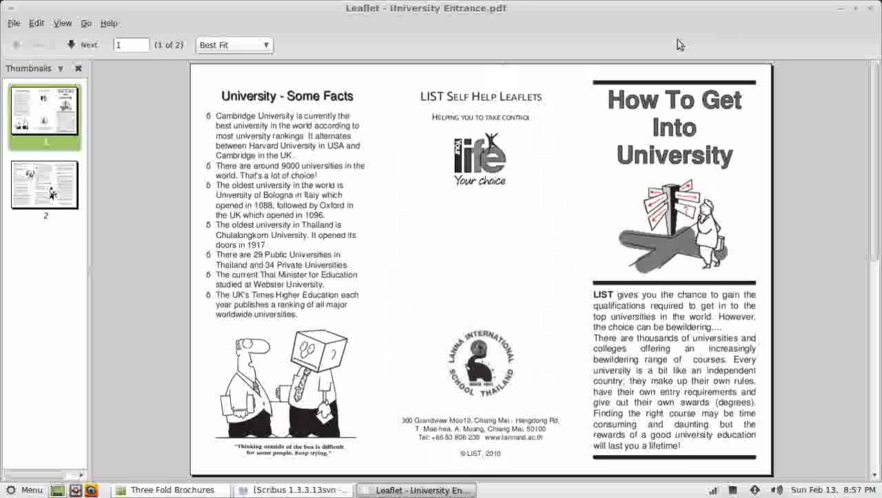
Hide the PDF, launch Scribus and open the recent Roll Fold.sla layout
click(841, 9)
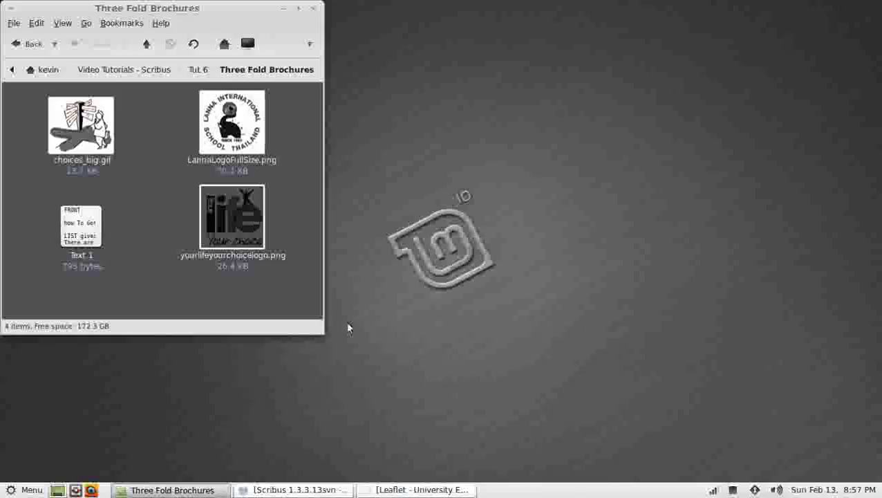
click(22, 489)
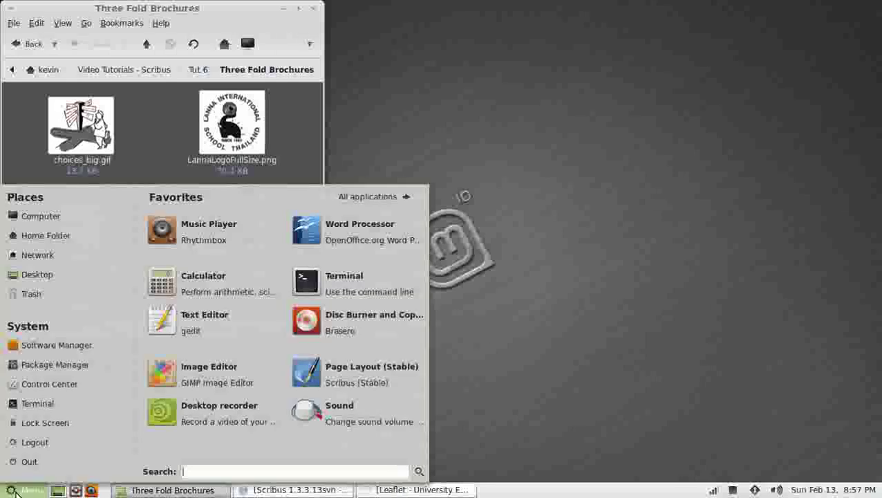
click(376, 379)
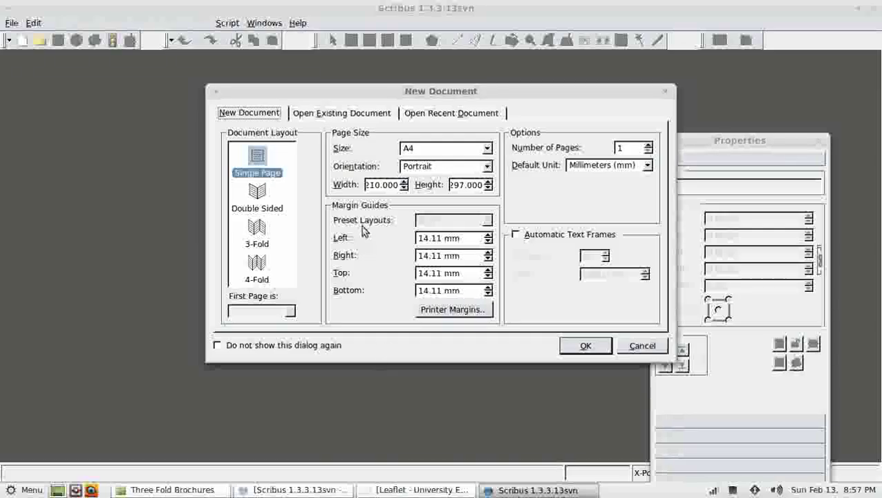
click(350, 115)
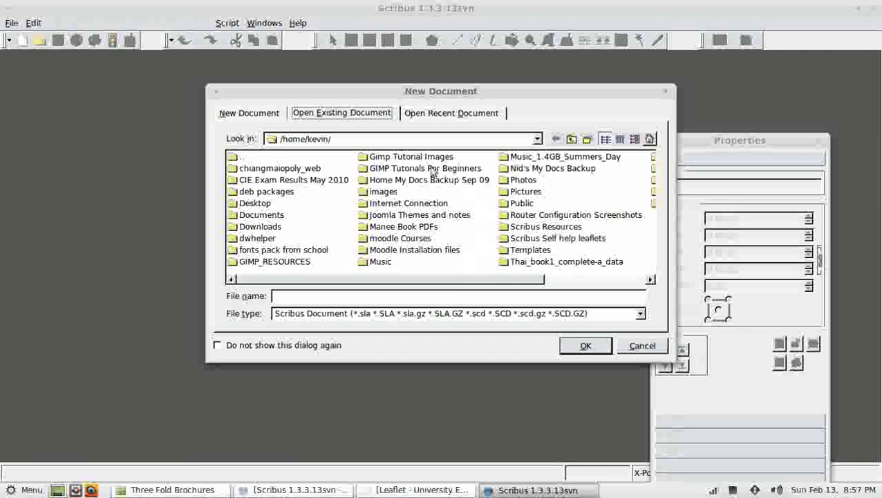
click(460, 113)
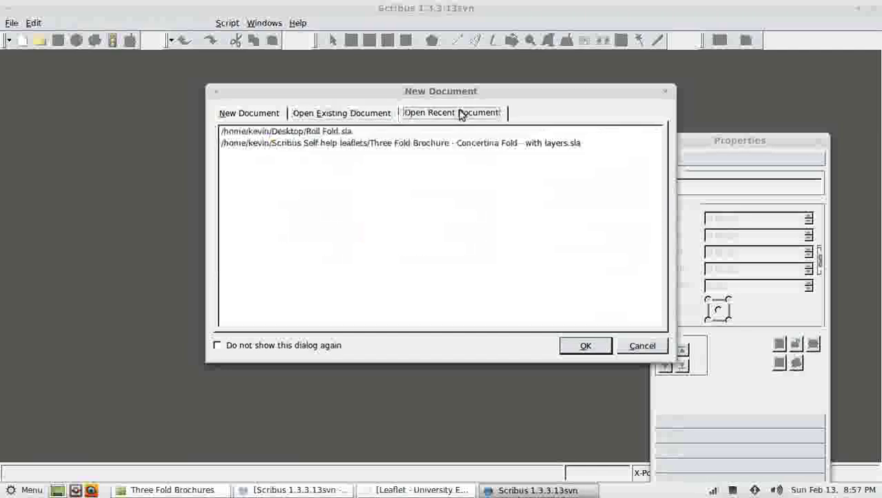
click(322, 131)
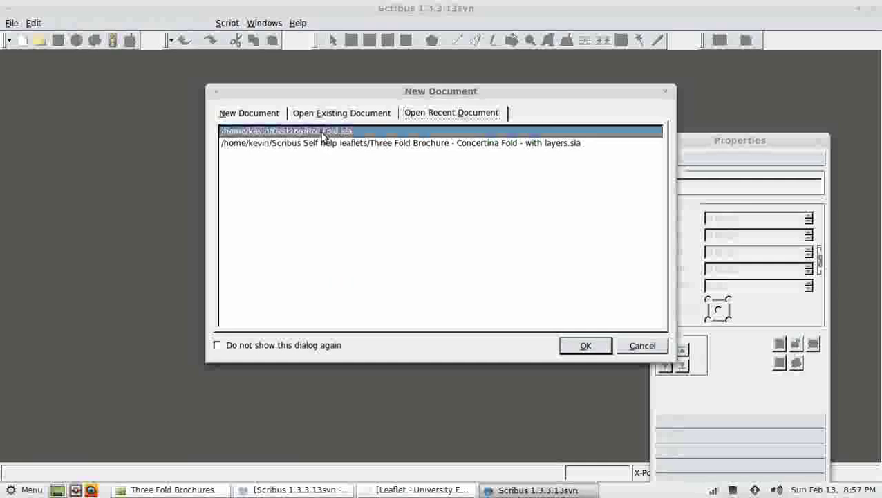
click(582, 347)
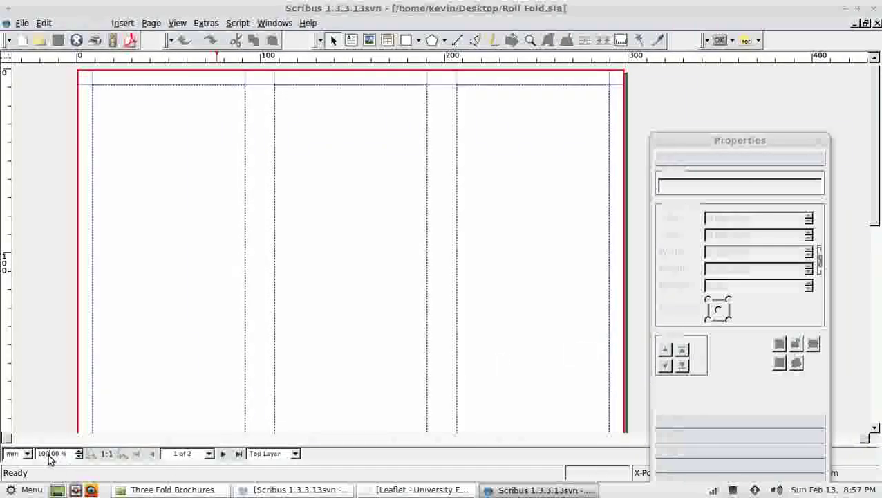
Zoom out to 90% and return to page 1 showing the Extra 1, Back and Cover panels
scroll(40, 458, down, 1)
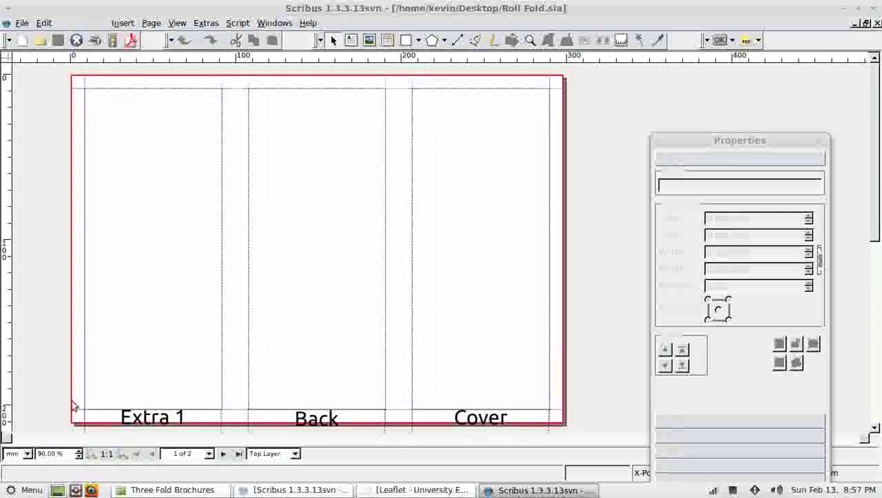
drag(758, 141, 749, 77)
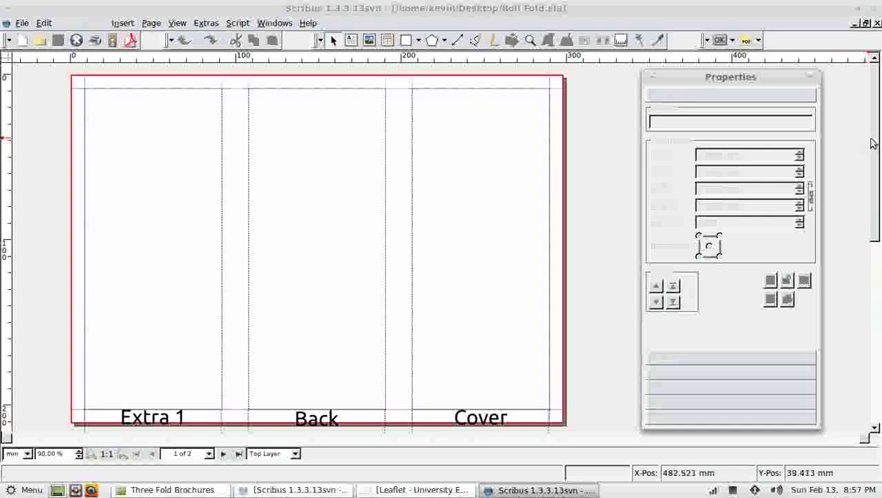
drag(872, 141, 878, 404)
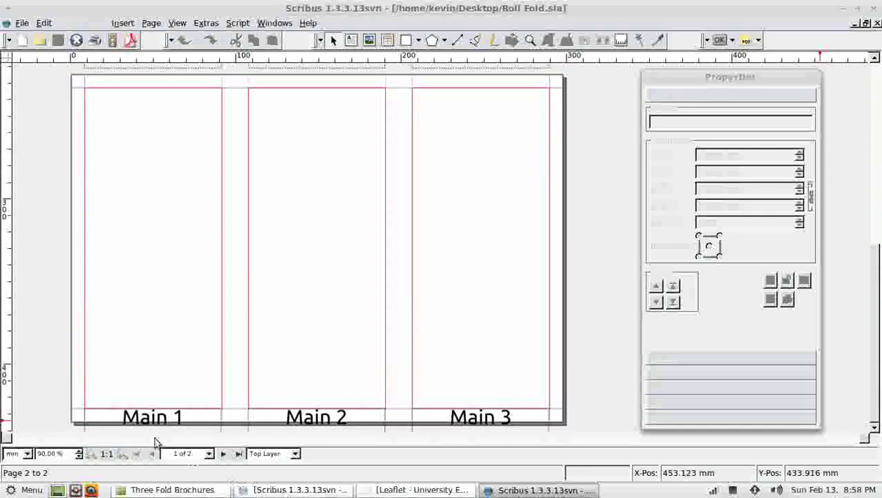
drag(879, 277, 872, 103)
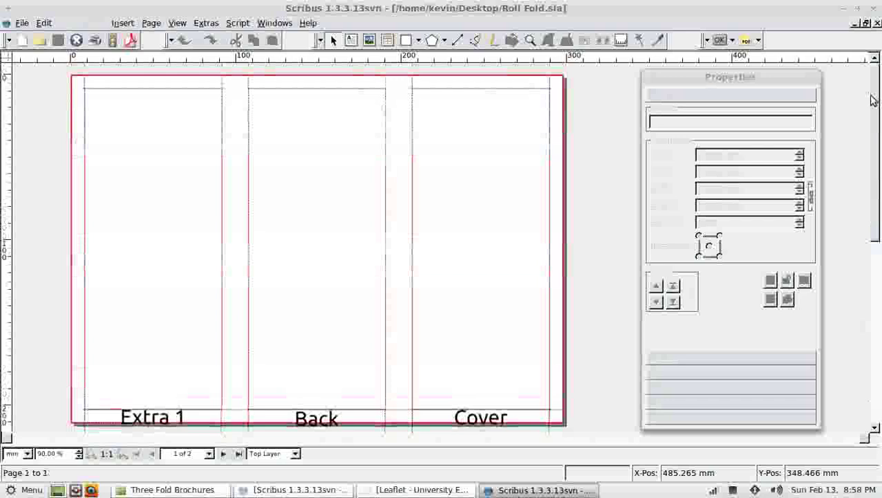
Close the Concertina Fold brochure and discard its changes
click(293, 490)
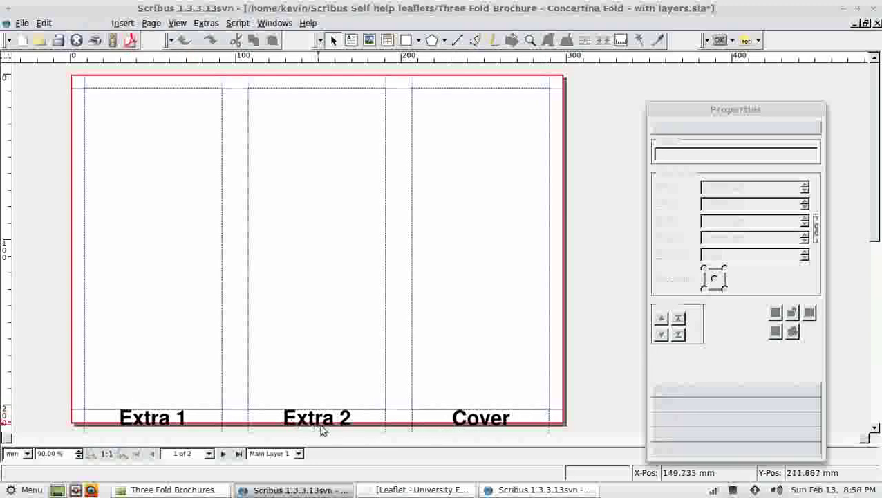
drag(877, 166, 866, 437)
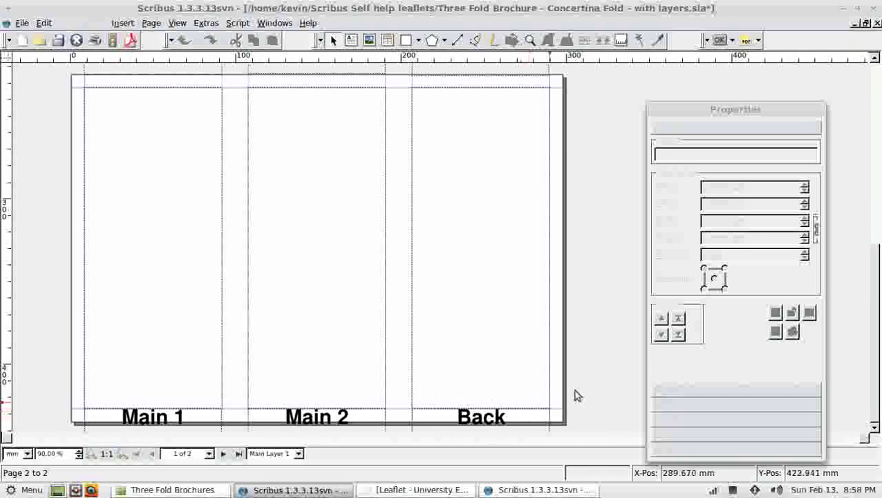
key(ctrl+s)
click(873, 8)
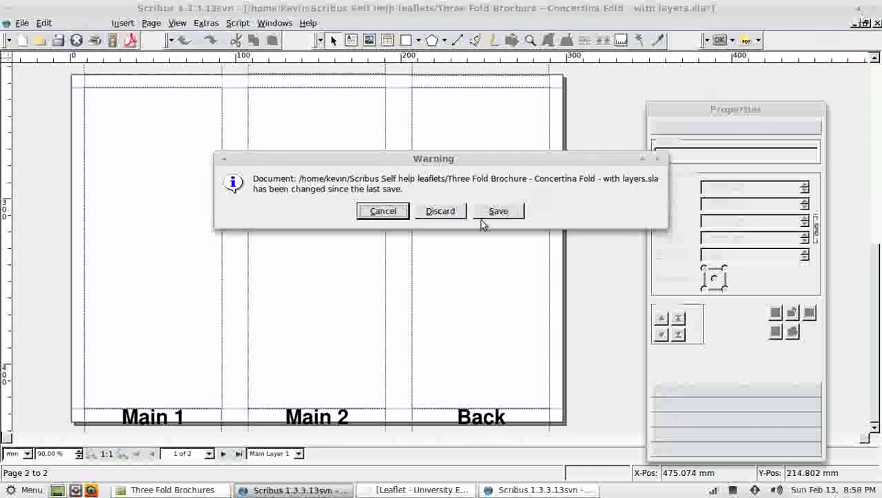
click(440, 211)
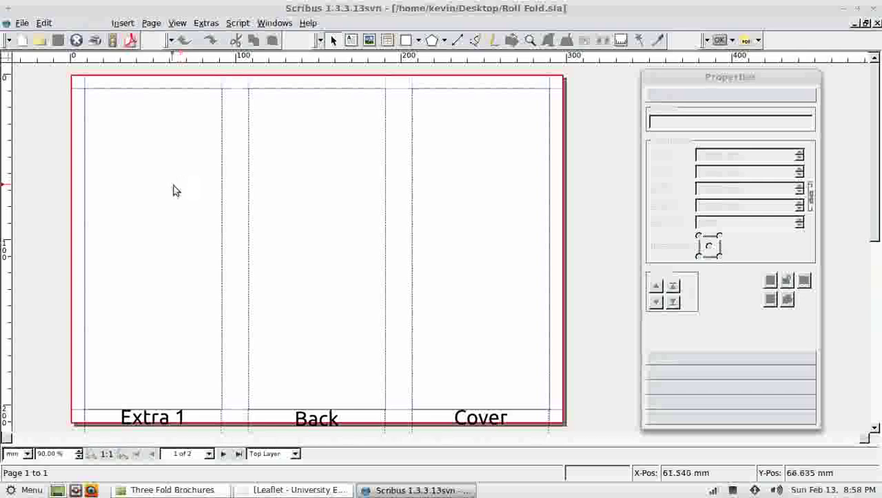
Save as 'University leaflet.sla' in Video Tutorials - Scribus/Tut 6/Three Fold Brochures
click(22, 23)
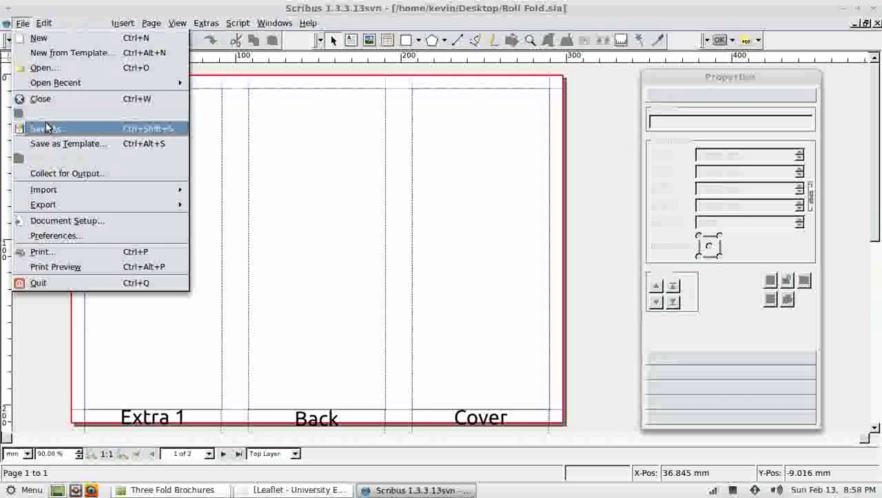
click(46, 128)
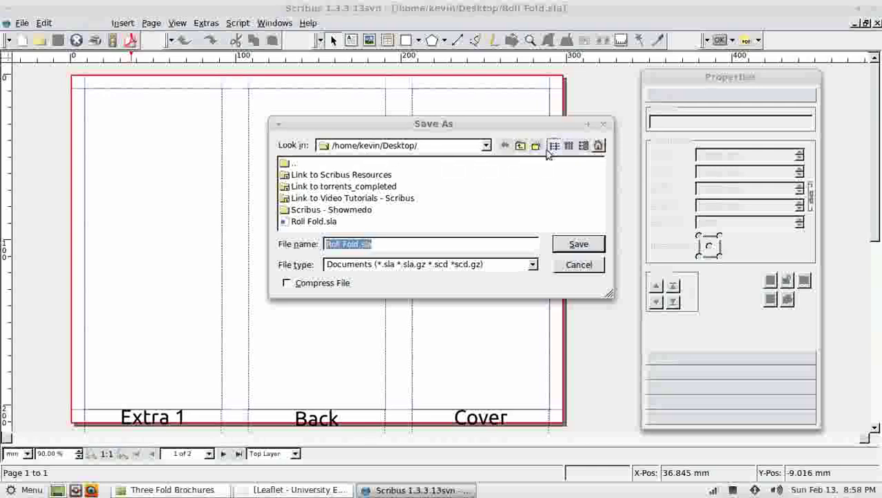
click(519, 145)
drag(385, 228, 586, 245)
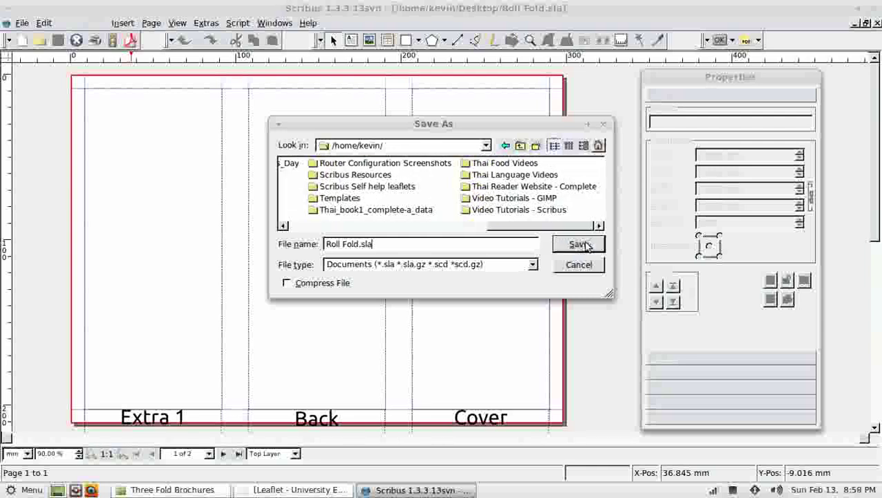
double_click(520, 210)
double_click(354, 165)
double_click(339, 174)
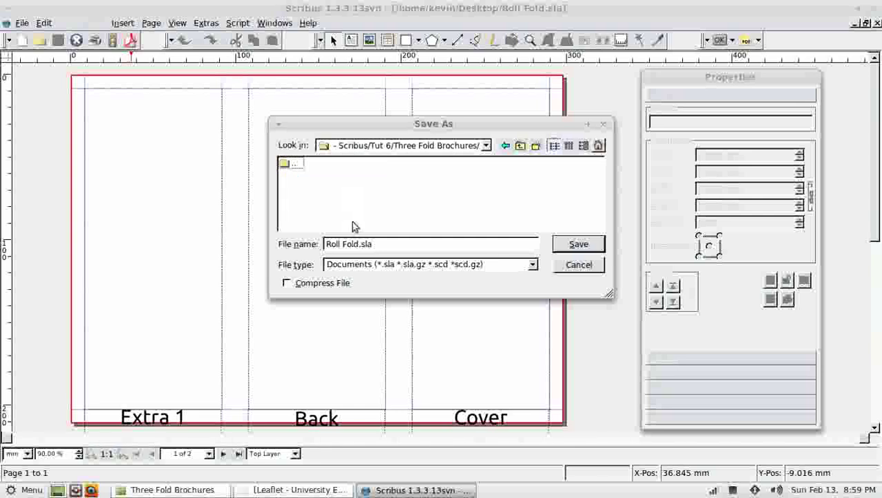
drag(359, 244, 319, 247)
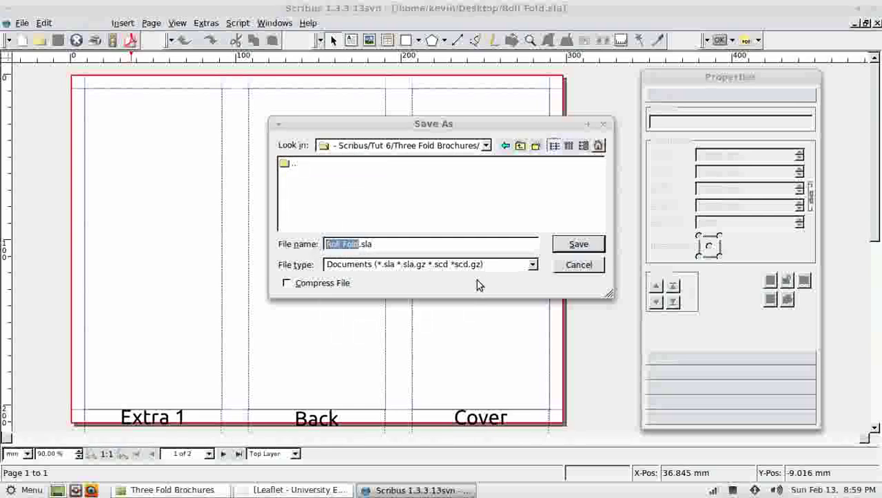
text(U)
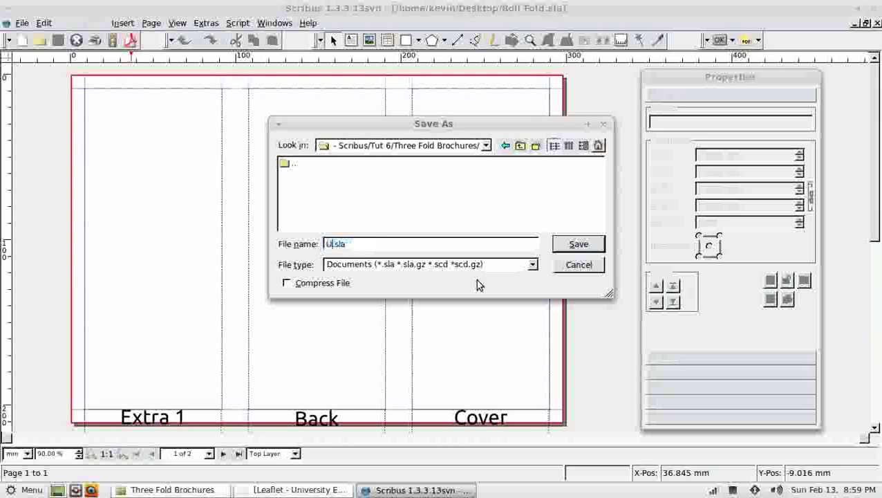
text(niversity)
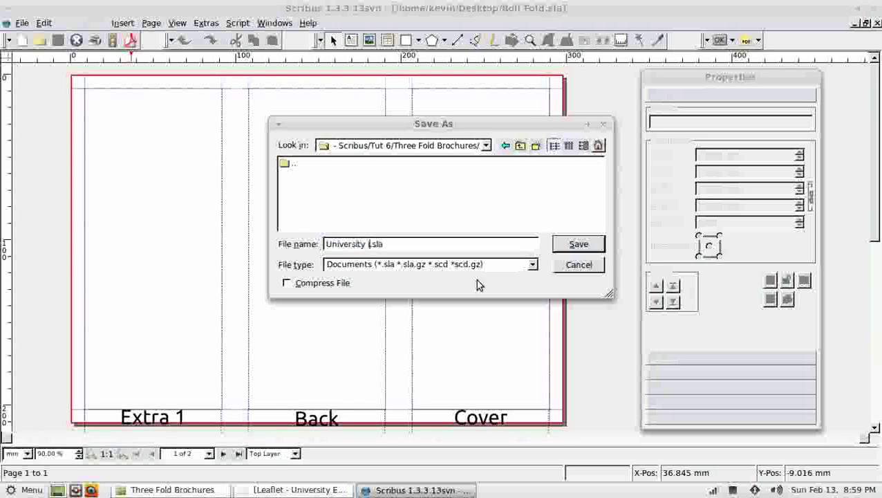
text( leaflet)
click(577, 244)
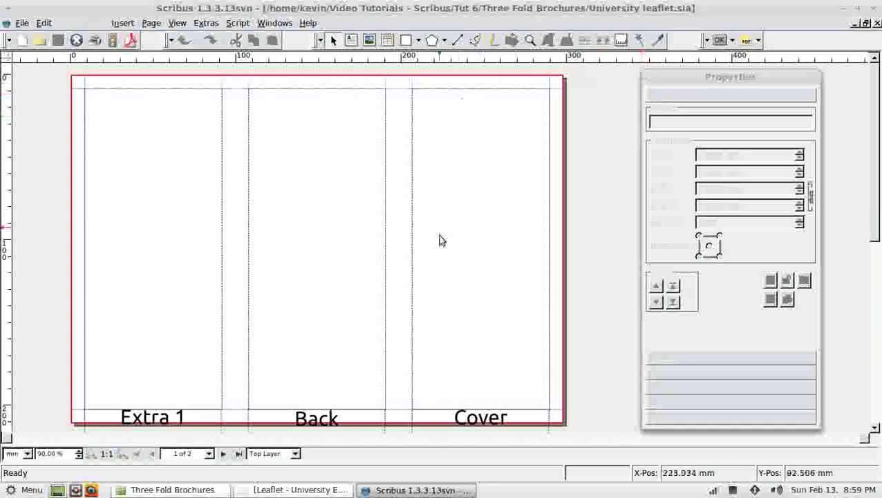
Check the Back and Cover text frames against the finished leaflet PDF
click(449, 260)
click(329, 244)
click(474, 233)
click(304, 490)
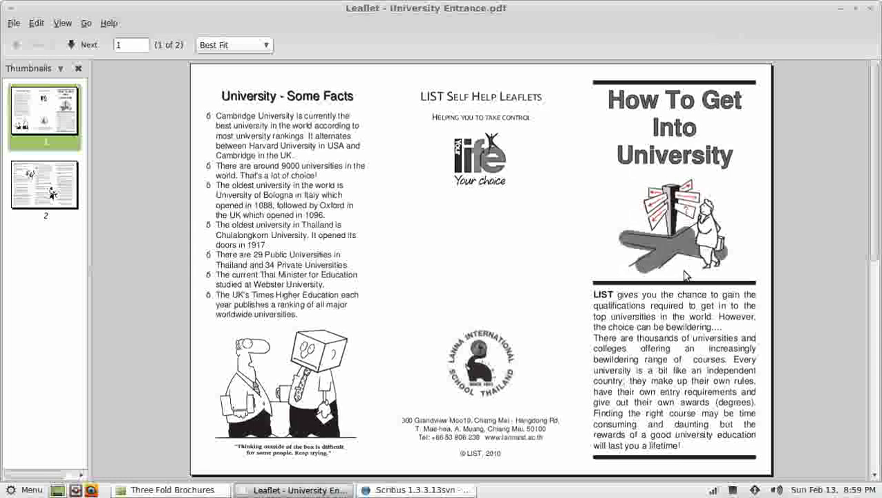
click(840, 10)
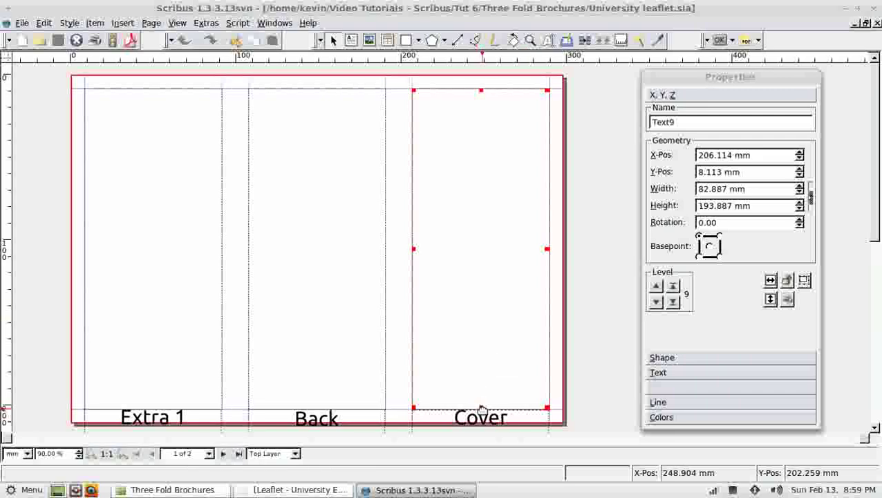
Shorten the Cover text frame and draw an image frame across the Cover's middle
drag(483, 409, 500, 175)
click(369, 40)
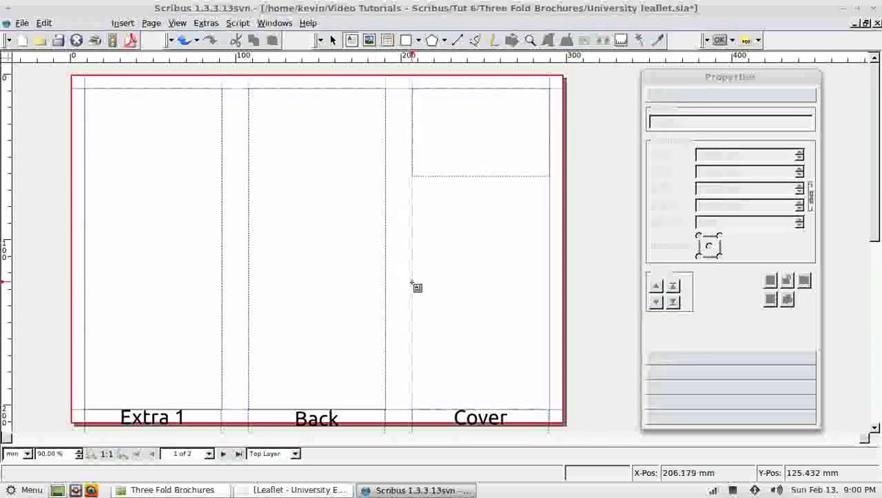
click(411, 284)
drag(413, 286, 548, 408)
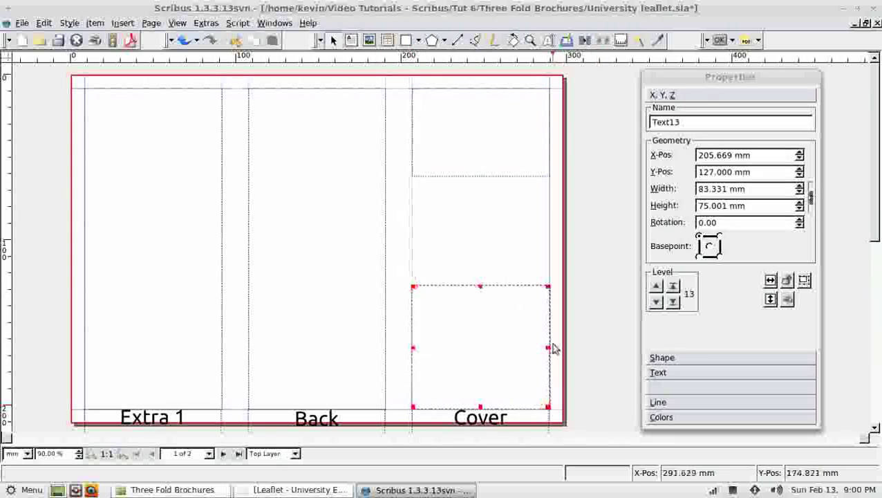
click(369, 41)
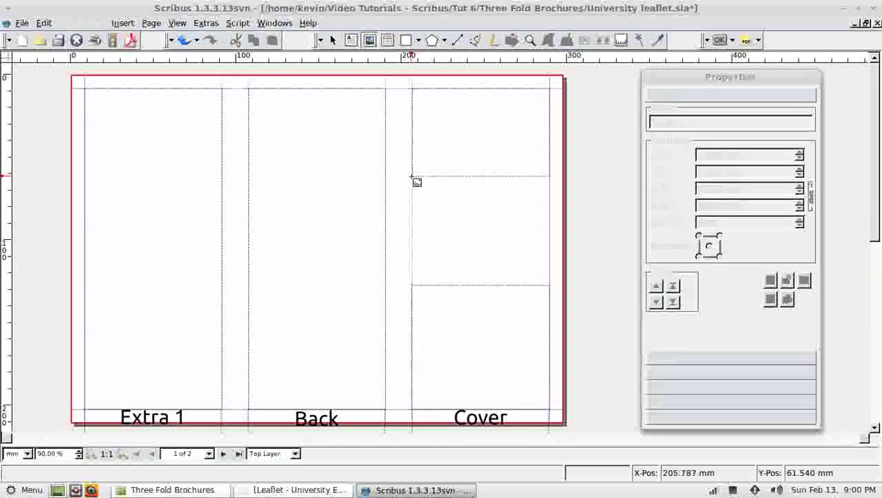
drag(412, 177, 550, 282)
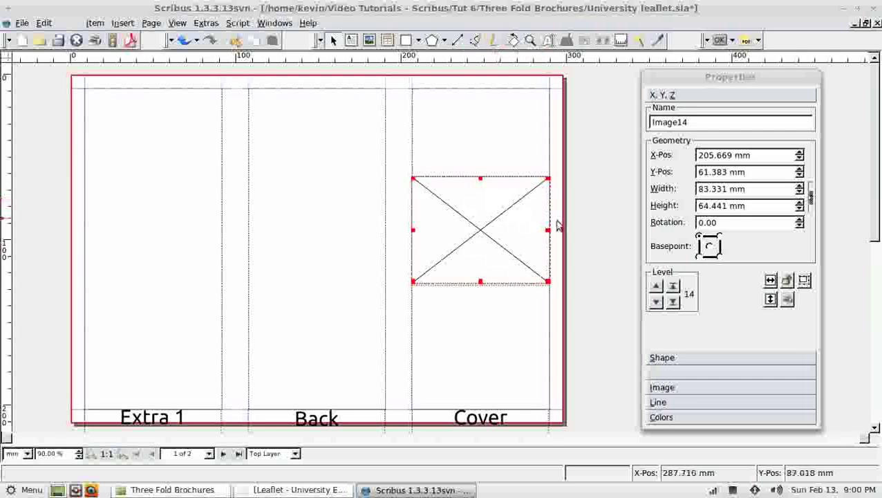
Open Text 1 in gedit and select the heading 'How To Get Into University'
click(169, 489)
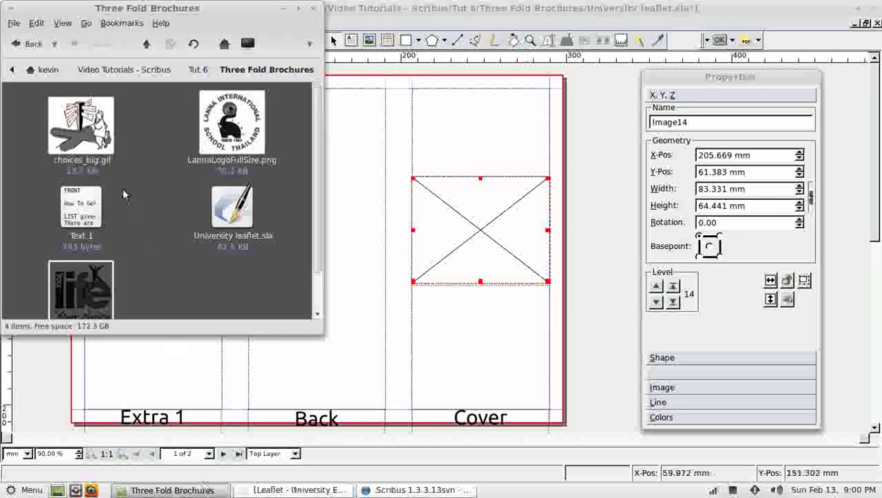
double_click(84, 208)
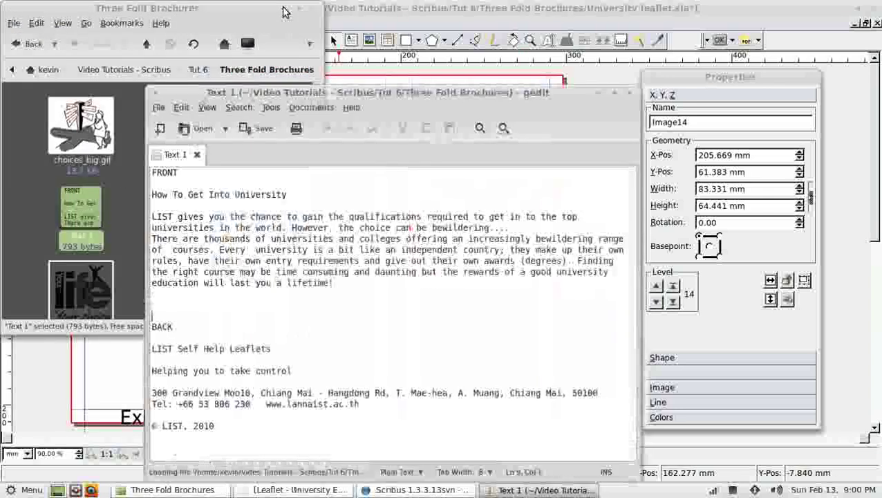
click(283, 9)
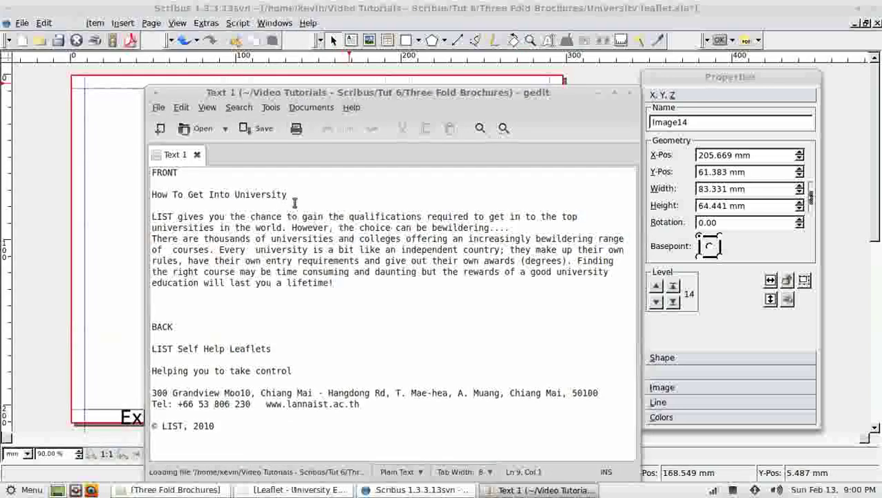
drag(294, 197, 148, 196)
key(ctrl+c)
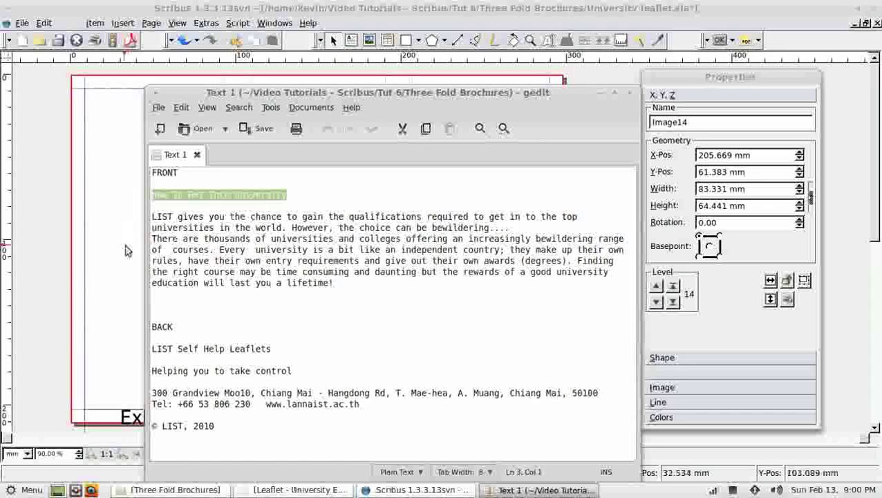
click(562, 8)
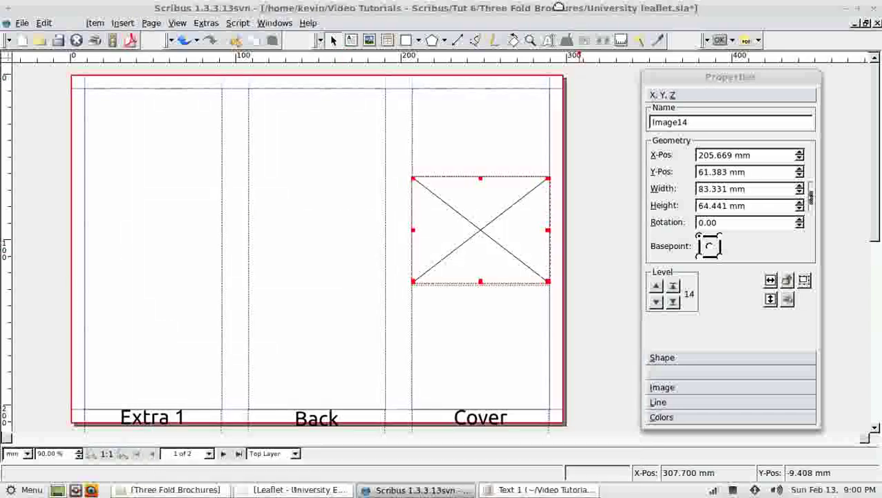
click(483, 125)
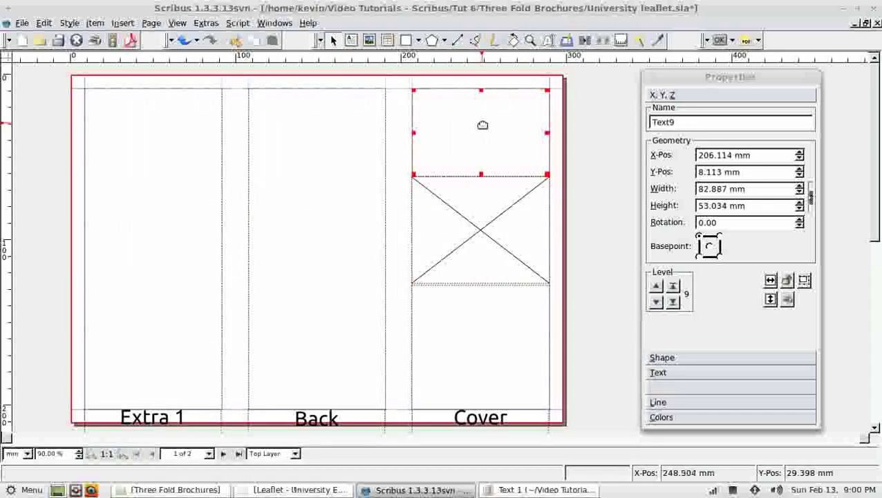
Paste 'How To Get Into University' into the top Cover frame via the Story Editor
click(566, 40)
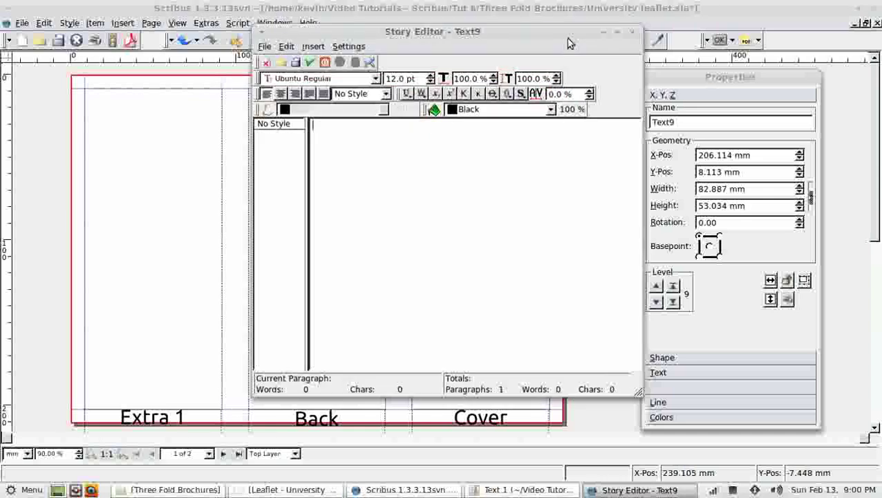
click(349, 134)
key(ctrl+v)
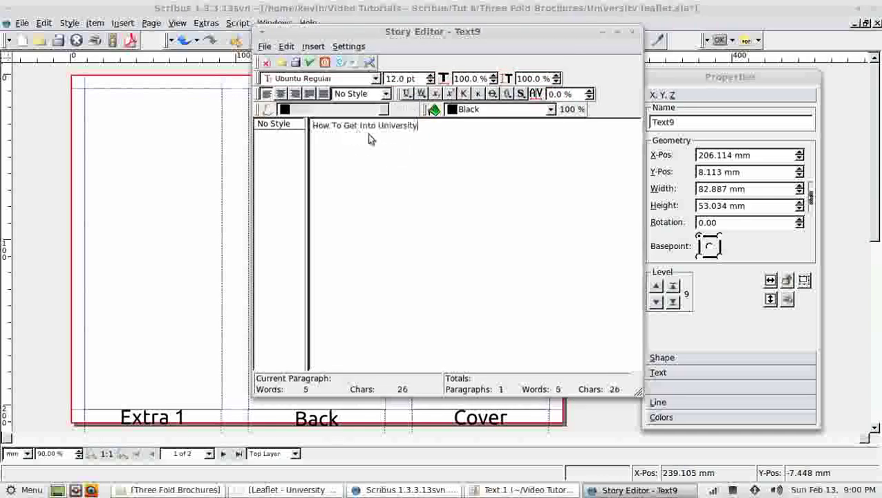
click(310, 63)
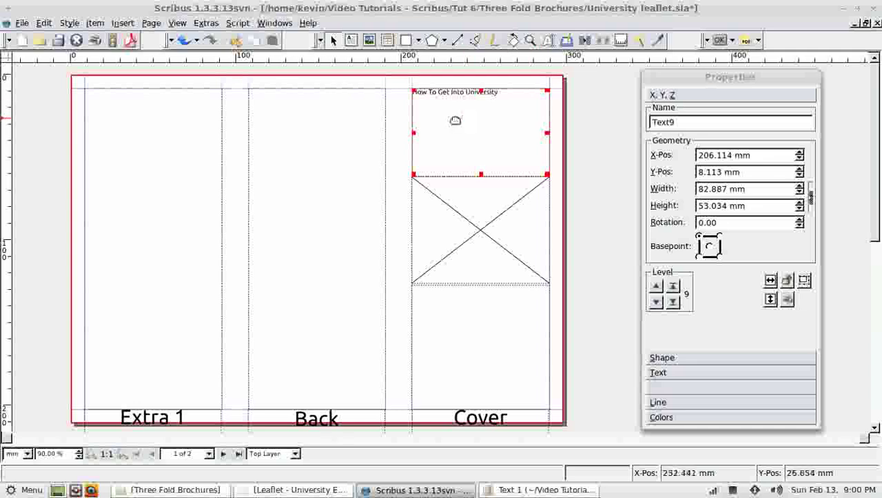
Select the word University in the heading and show the Text properties
double_click(484, 92)
click(497, 98)
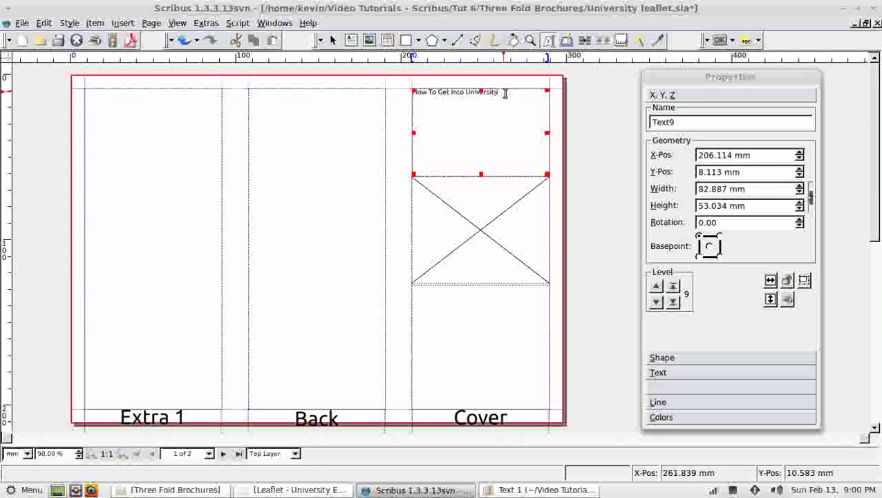
drag(505, 94, 466, 93)
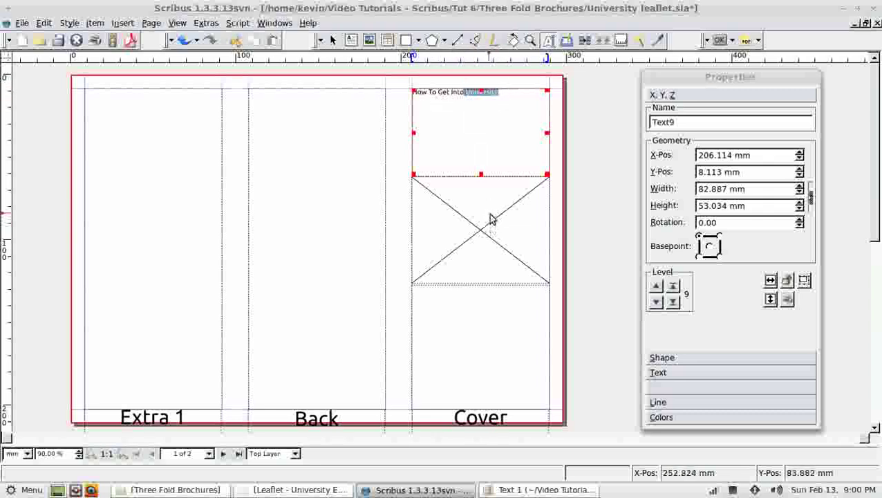
drag(579, 158, 546, 131)
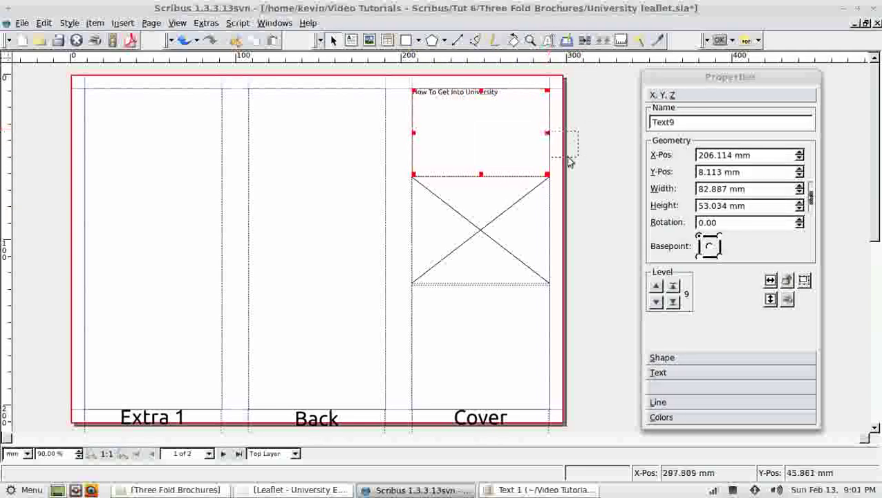
click(678, 374)
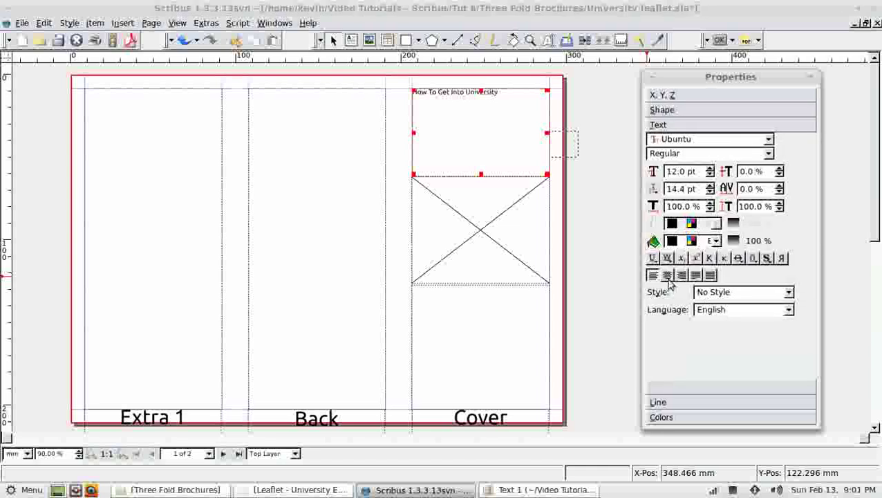
Centre the heading and set it to 41 pt with 39.2 pt line spacing
click(667, 275)
scroll(710, 170, up, 13)
scroll(710, 171, up, 14)
scroll(710, 171, up, 1)
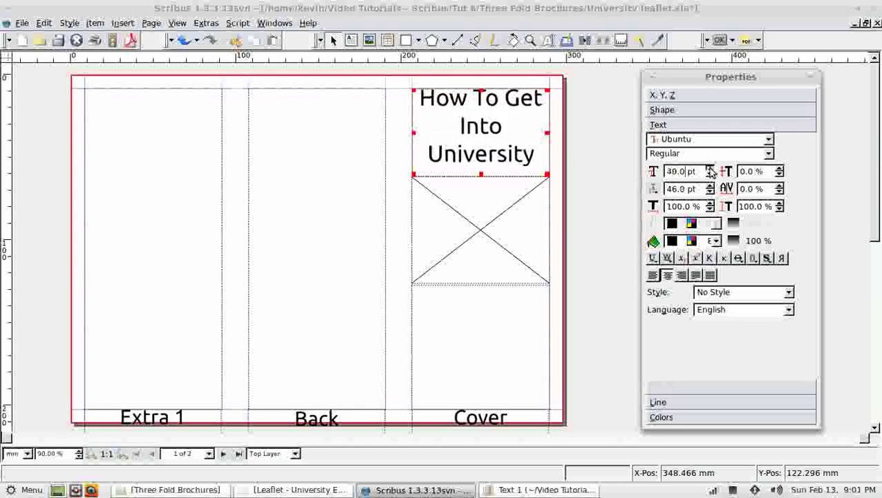
scroll(711, 171, up, 2)
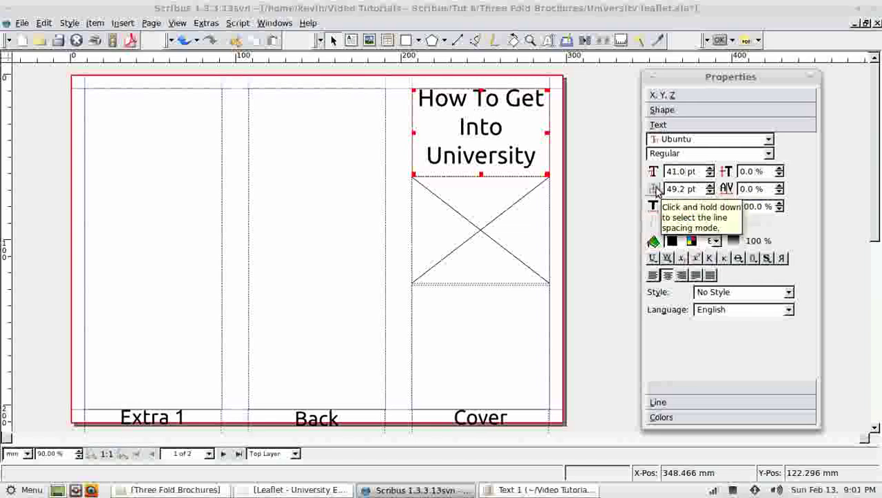
scroll(711, 193, down, 3)
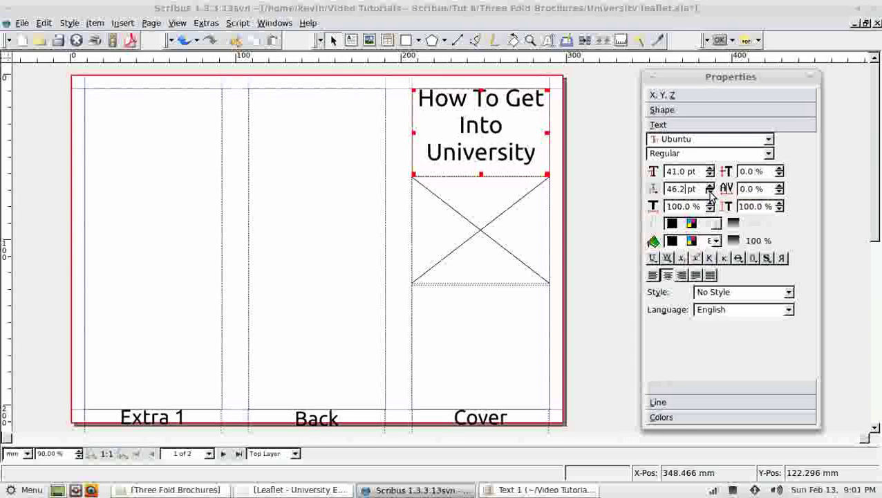
scroll(710, 195, down, 7)
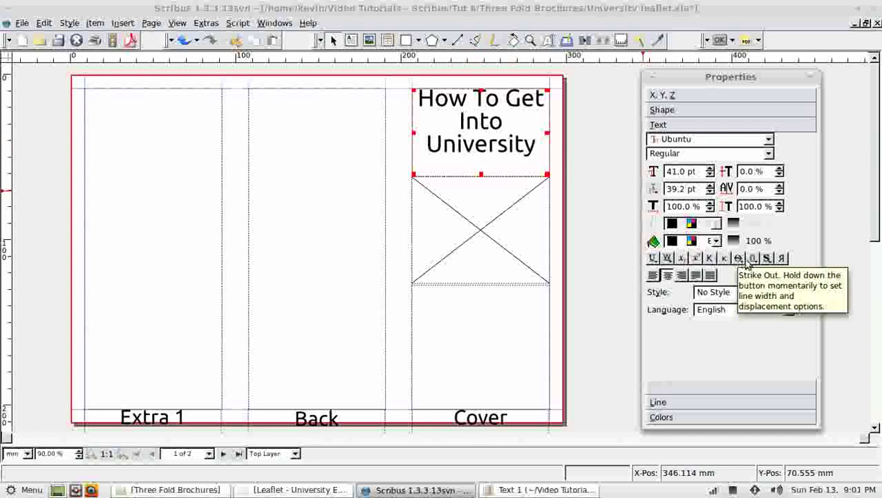
Give the heading letters a 50% fill shade and a dark outline
click(752, 258)
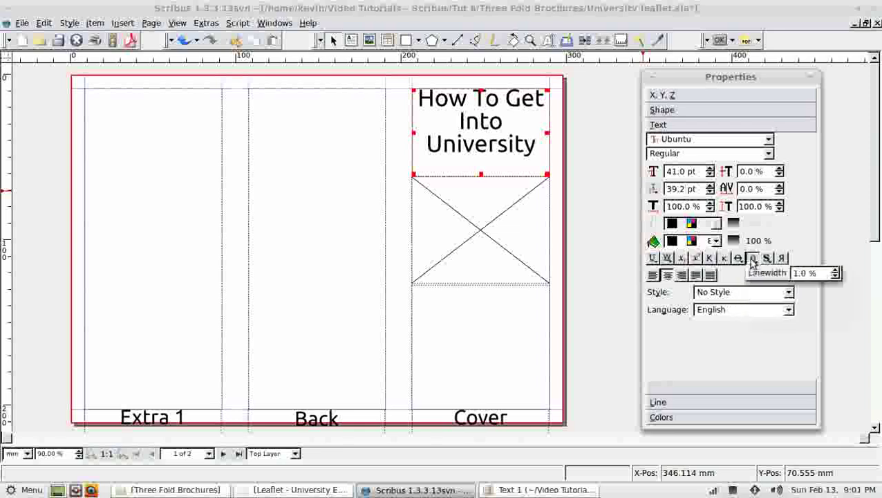
drag(806, 274, 834, 275)
click(836, 271)
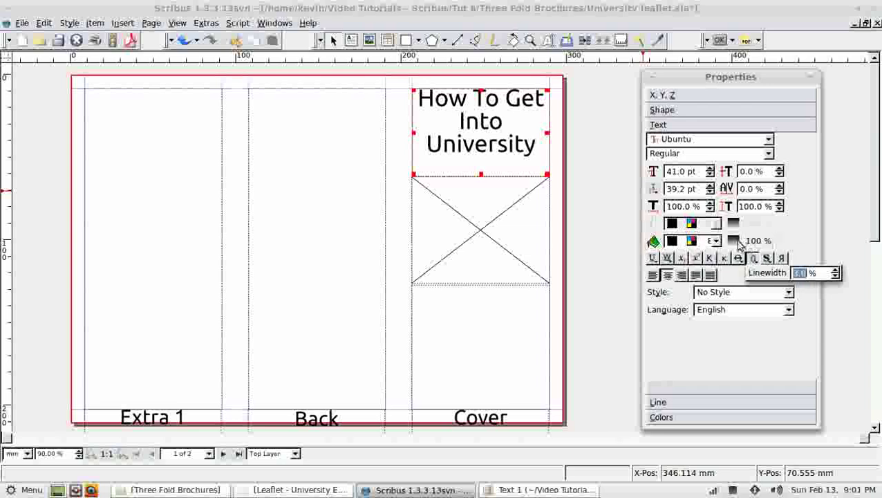
click(753, 242)
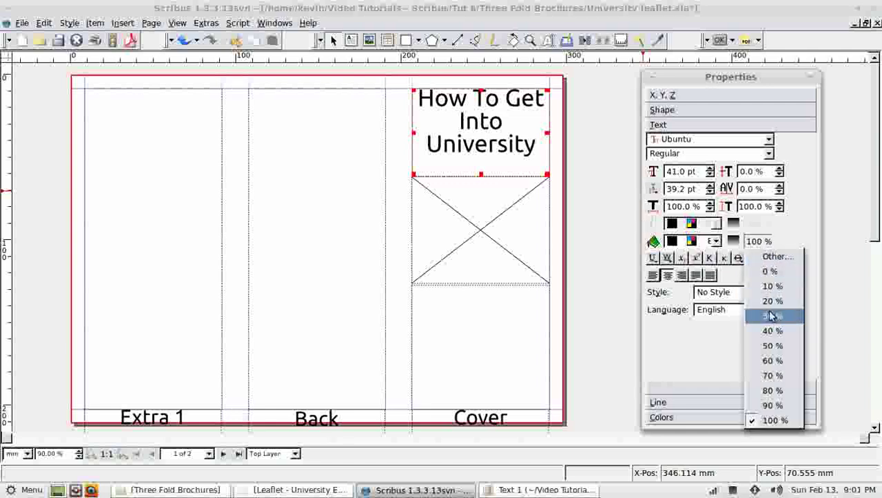
click(772, 347)
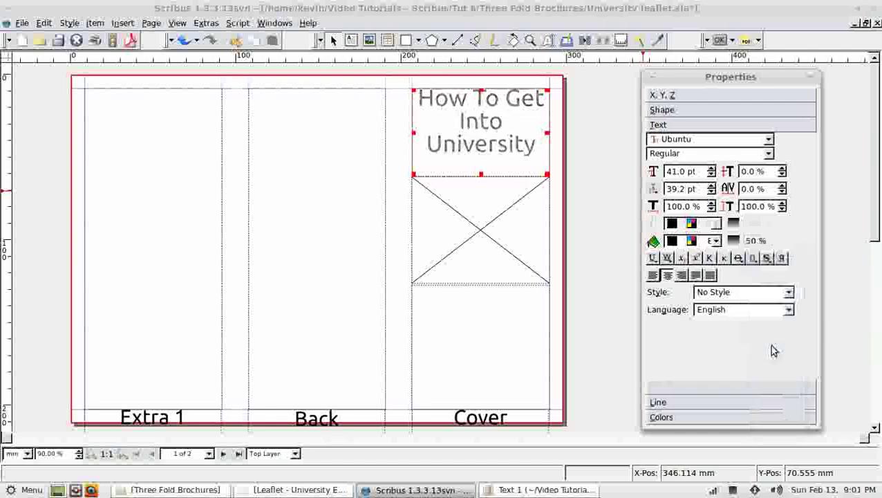
click(753, 259)
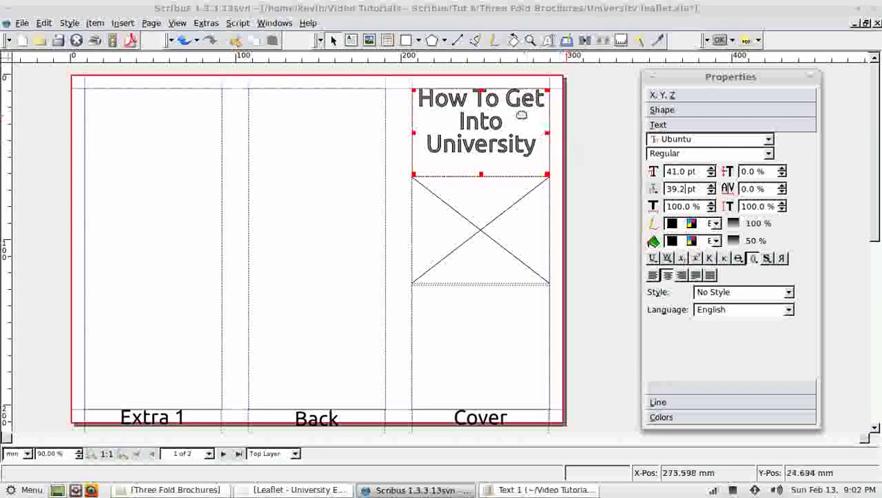
Lower the image frame's top and shrink the heading frame to fit its three lines
click(481, 89)
drag(480, 86, 479, 99)
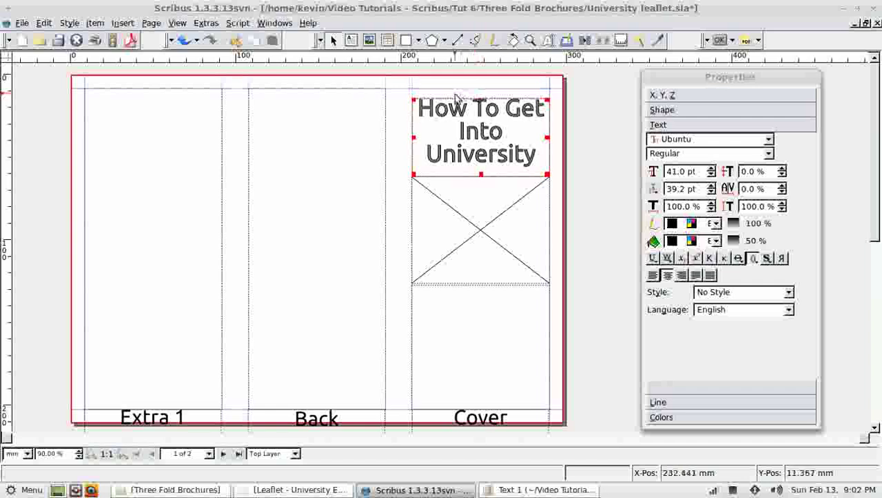
click(481, 177)
drag(482, 177, 483, 192)
click(480, 175)
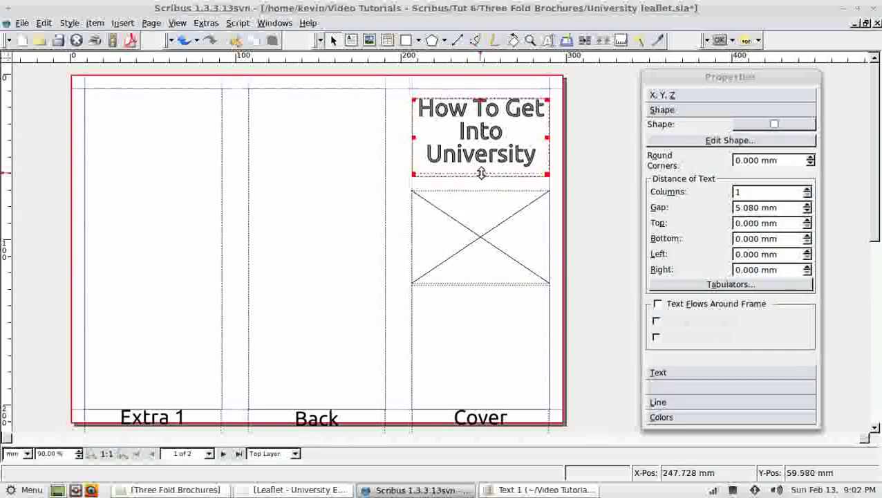
drag(481, 173, 479, 168)
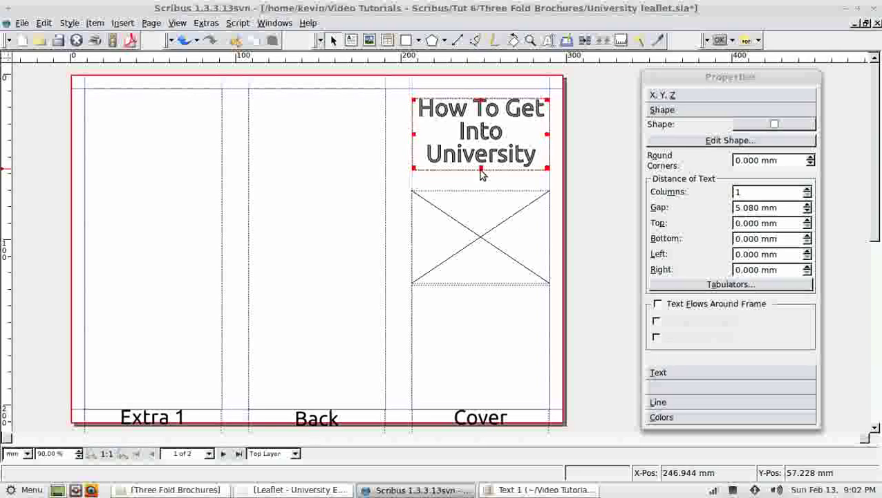
Select the empty frame below the cover image and copy the two body paragraphs from gedit
click(476, 339)
click(538, 489)
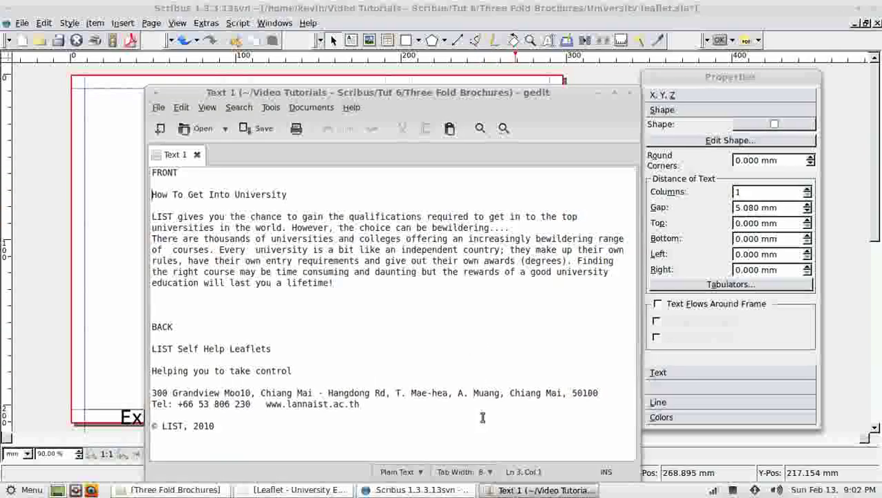
drag(334, 283, 138, 221)
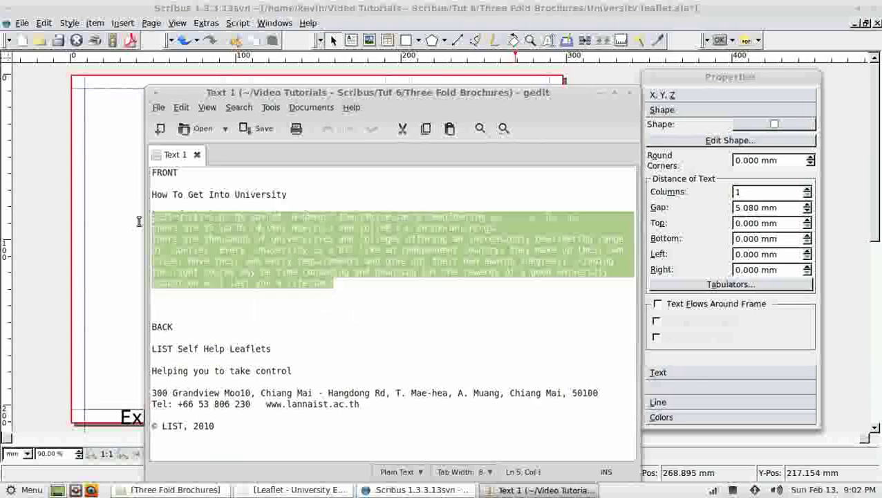
click(423, 490)
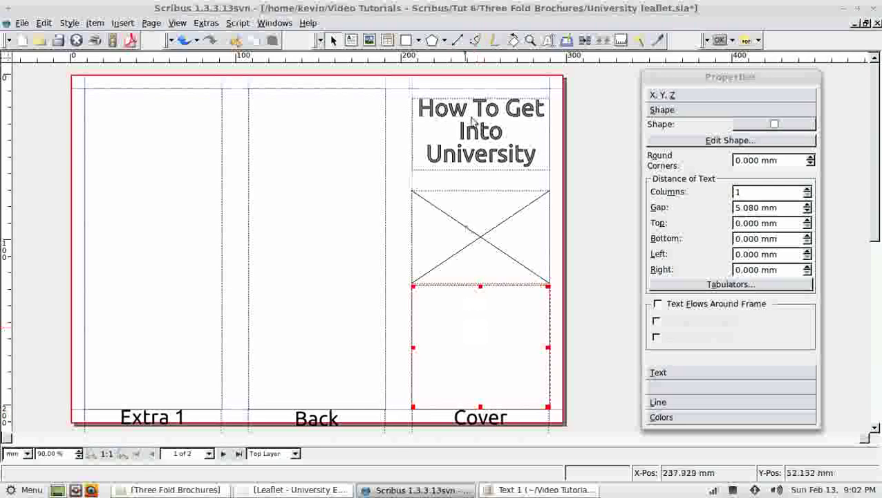
Paste the two LIST paragraphs into the empty lower cover frame through the Story Editor
click(565, 40)
key(ctrl+v)
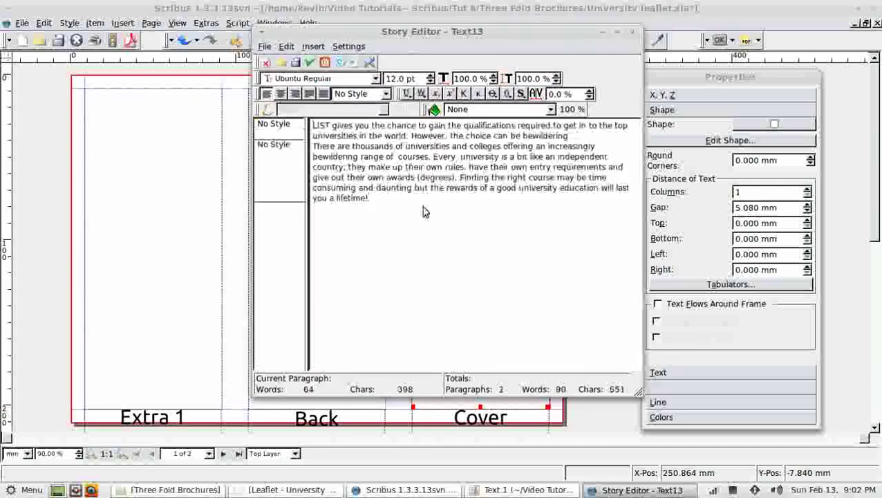
click(311, 63)
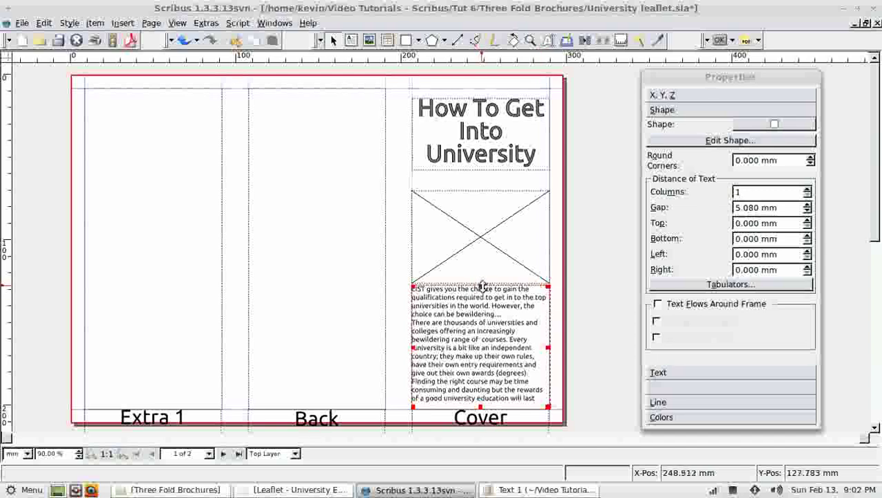
Enlarge the text frame upward and down to the panel bottom, shifting the image frame down slightly
drag(481, 285, 483, 247)
click(483, 242)
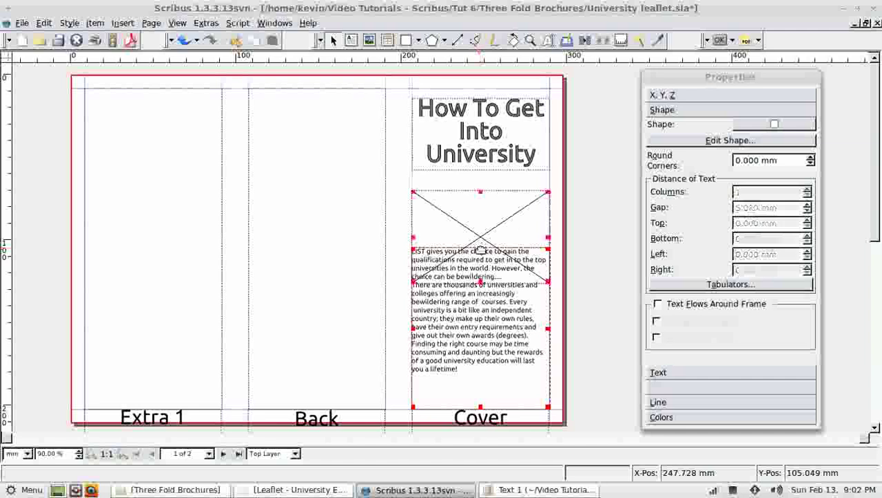
drag(479, 272, 480, 287)
click(479, 332)
drag(481, 373, 527, 415)
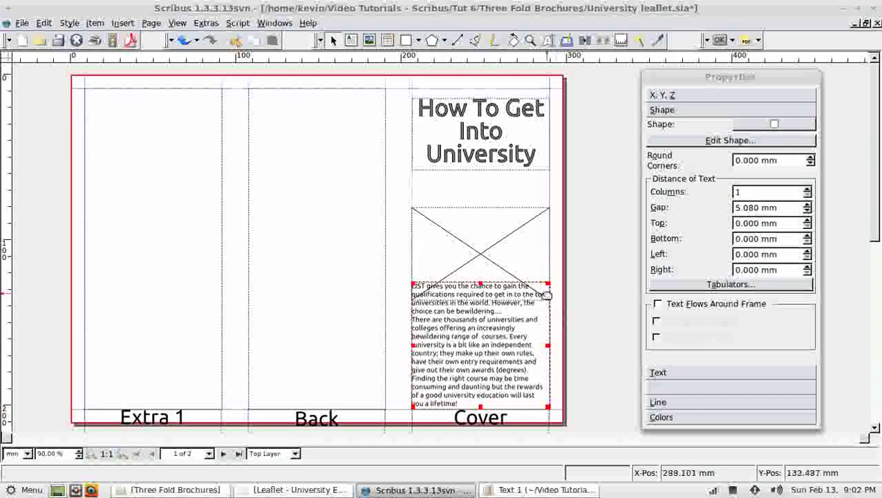
Justify the cover paragraphs, trying forced justification before settling on normal justify
click(693, 372)
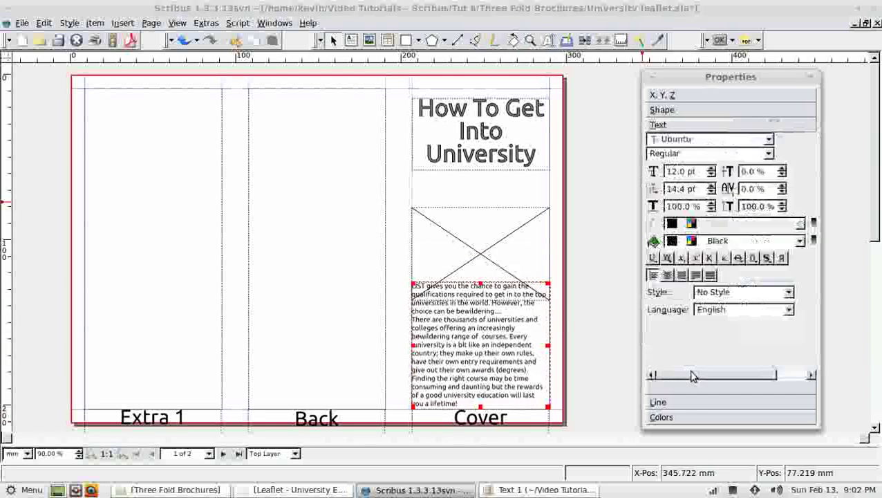
click(696, 275)
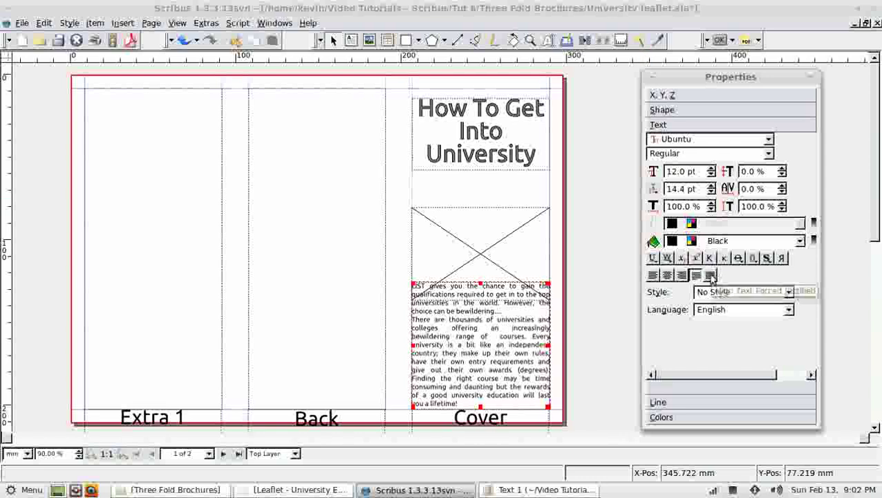
click(711, 276)
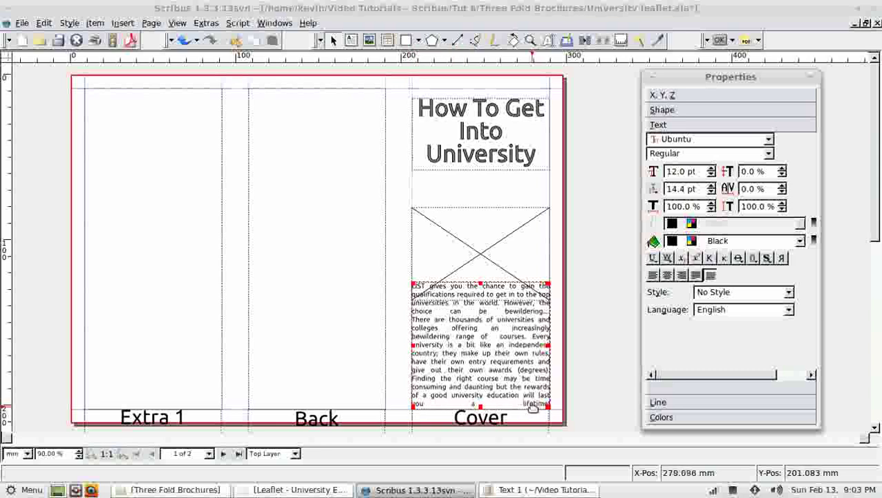
click(696, 275)
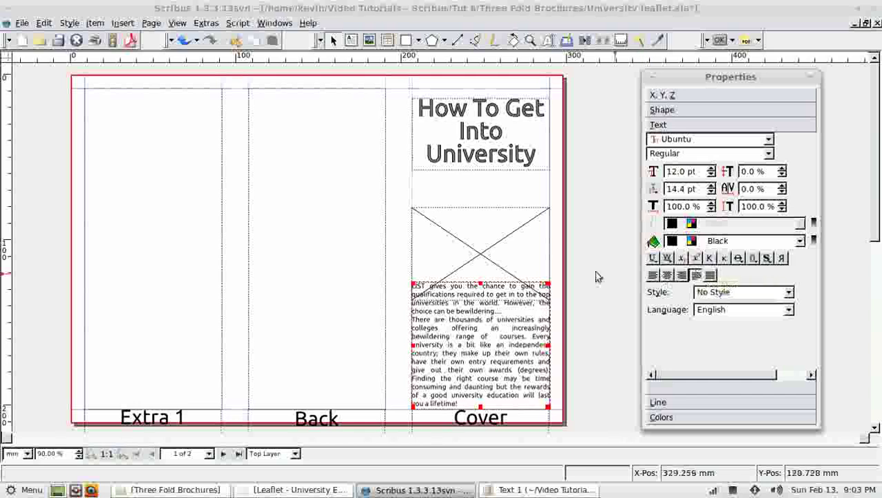
Move the image frame up under the title and load choices_big.gif into it
click(495, 232)
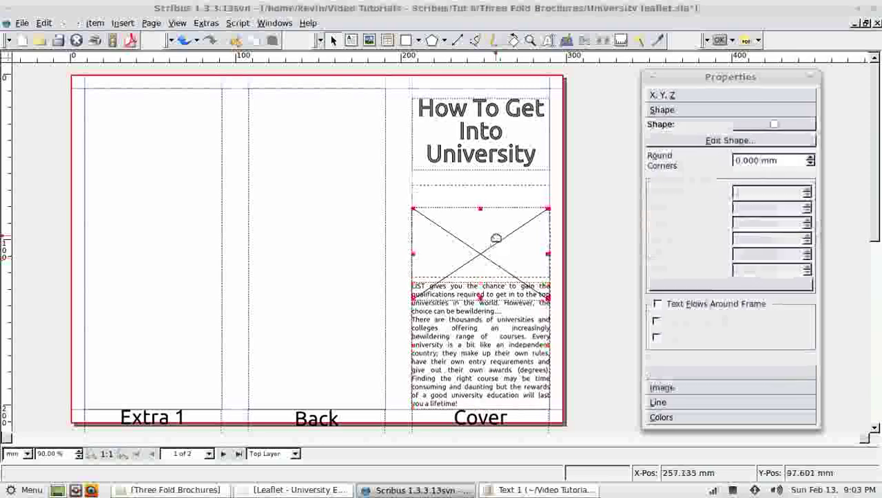
drag(496, 232, 550, 257)
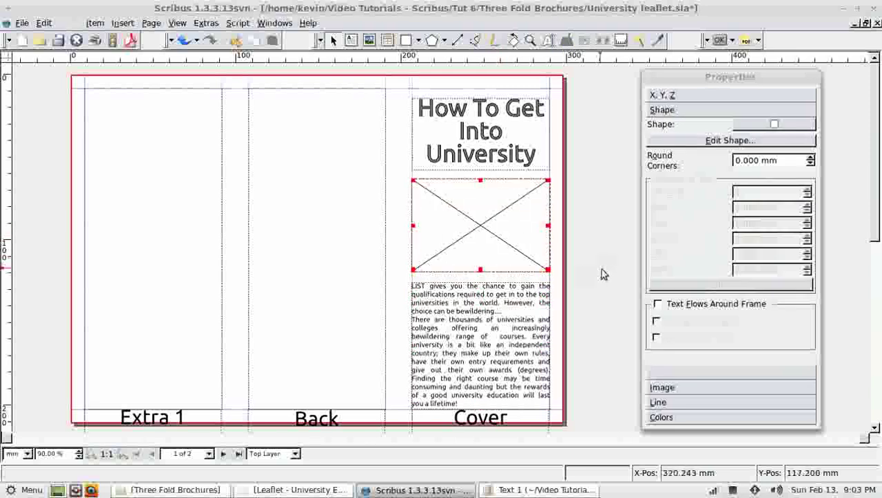
right_click(482, 216)
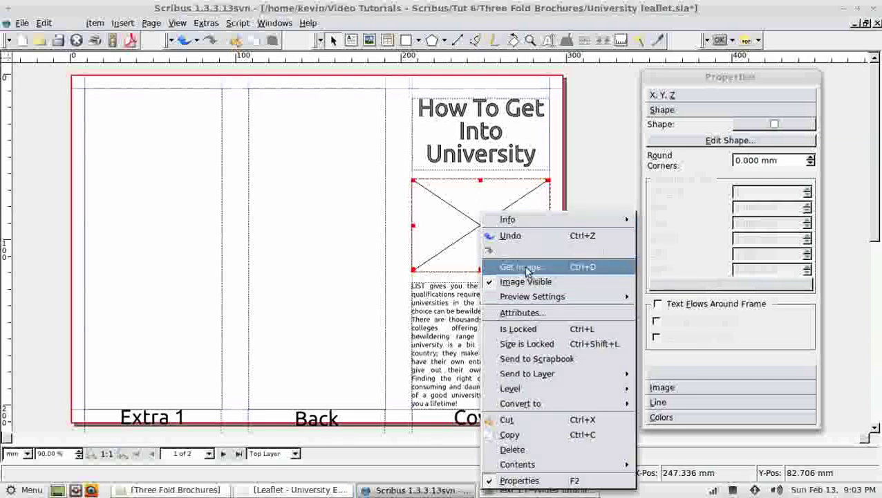
key(ctrl+d)
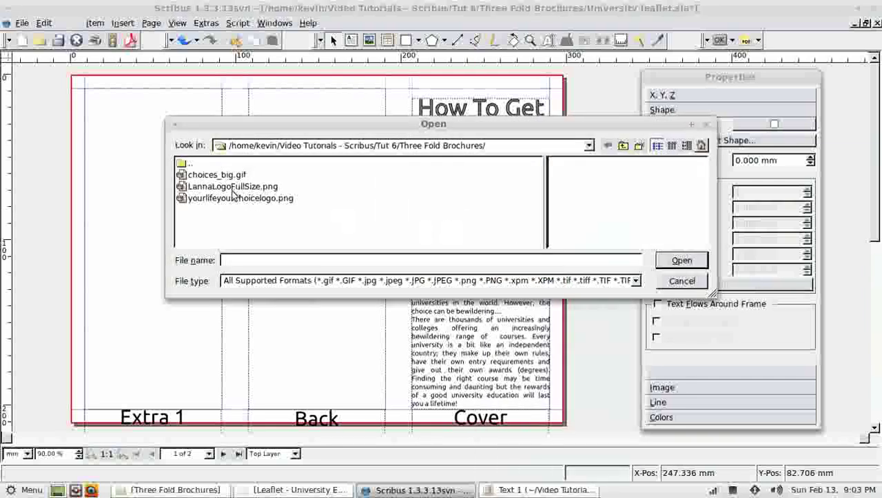
click(223, 185)
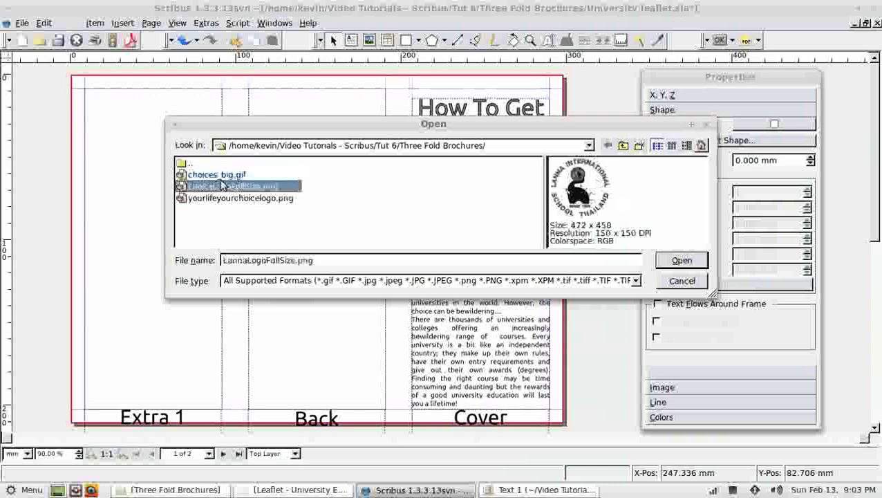
key(Up)
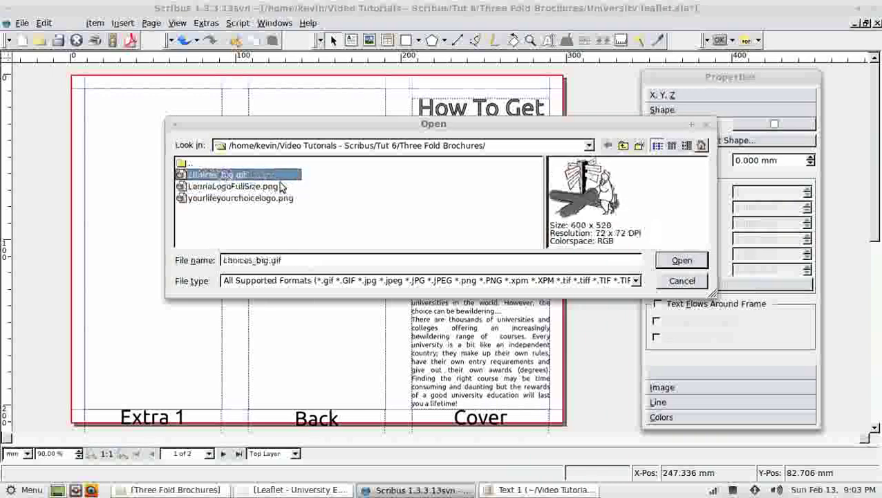
click(682, 262)
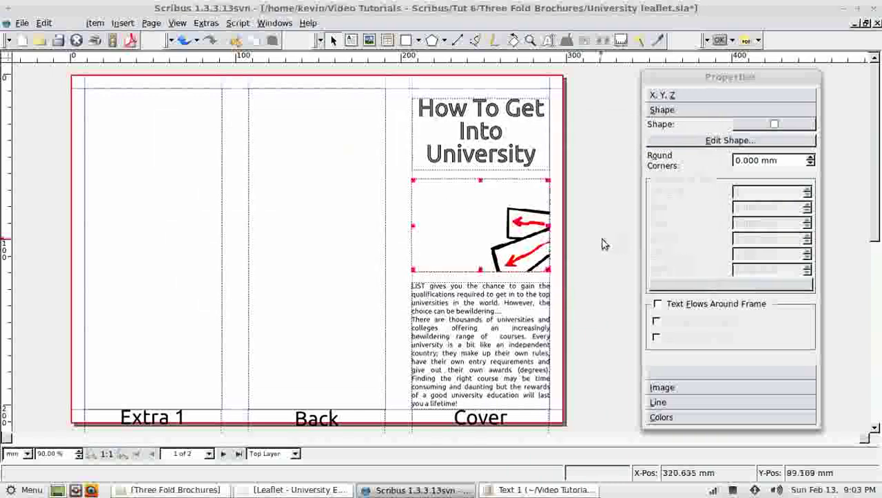
Scale the signpost picture proportionally to the frame and fine-tune the frame's position and width
click(676, 390)
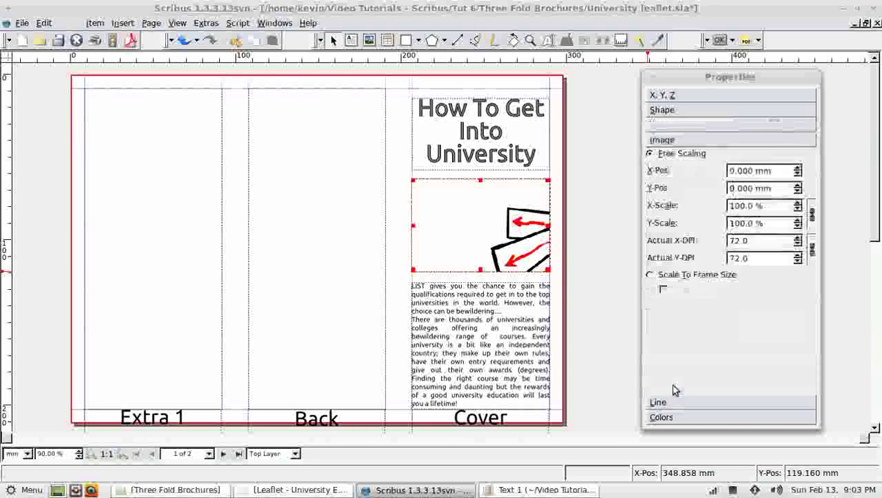
click(650, 275)
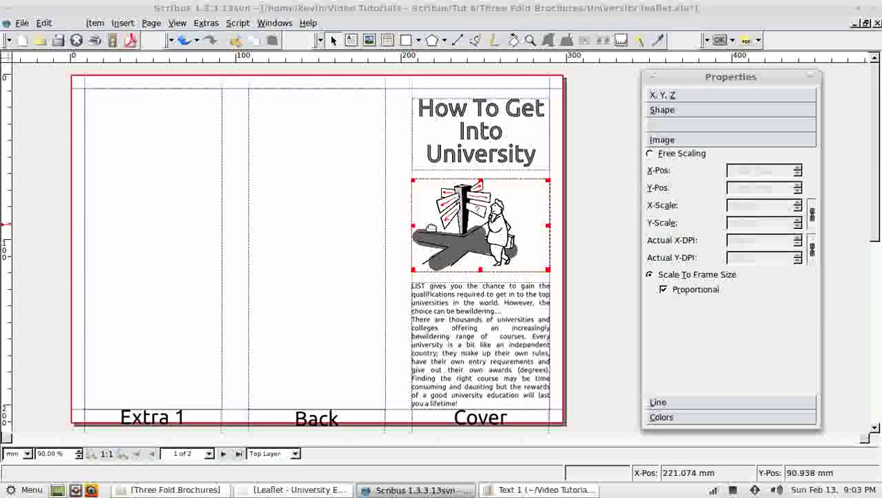
click(474, 228)
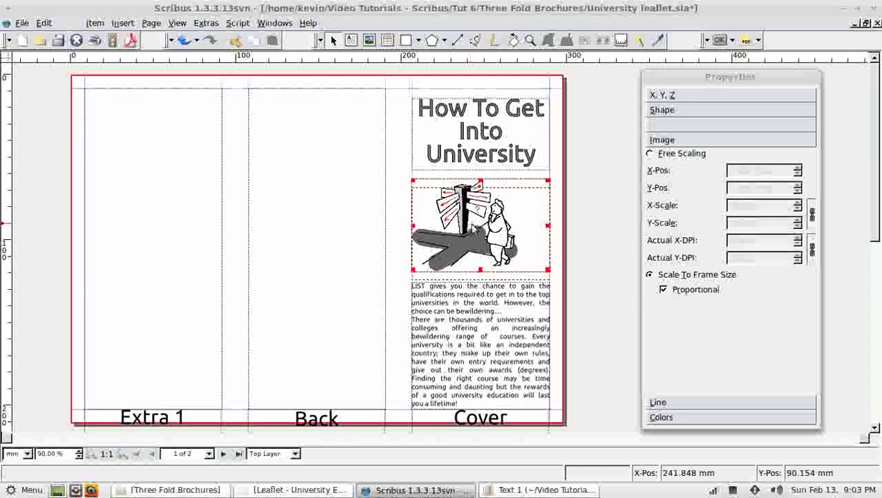
drag(474, 228, 447, 234)
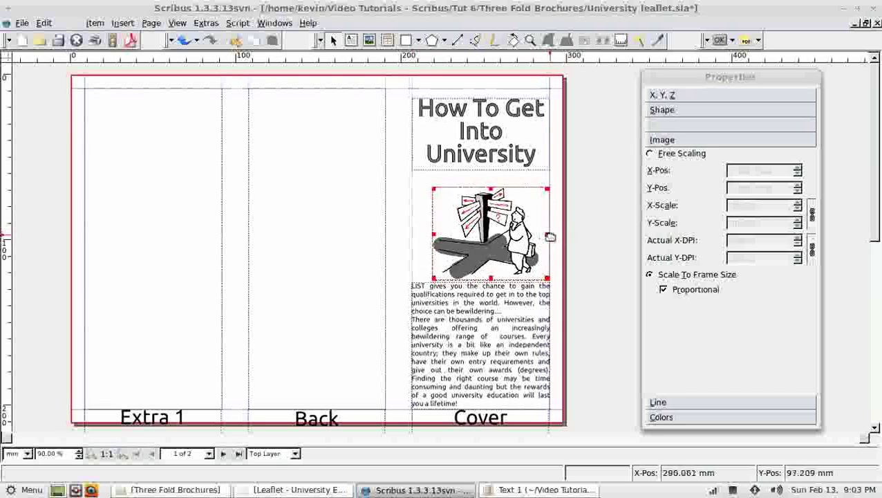
drag(546, 235, 534, 238)
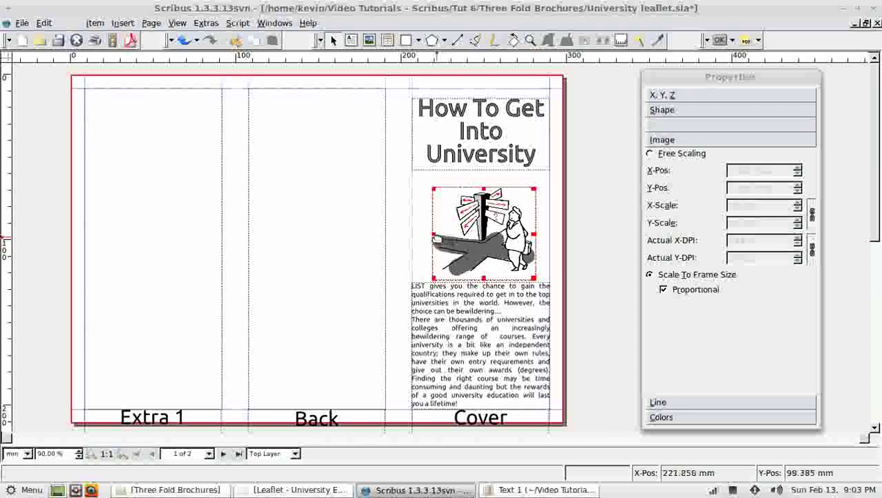
drag(433, 235, 428, 235)
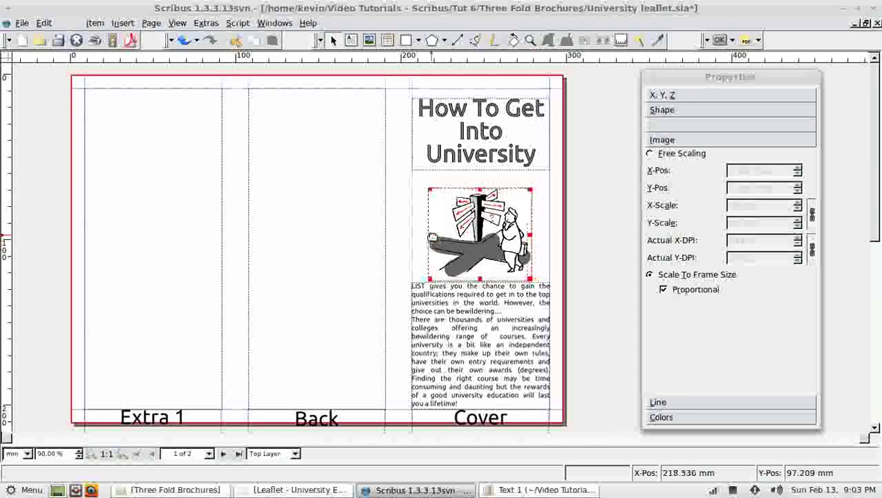
drag(532, 236, 490, 226)
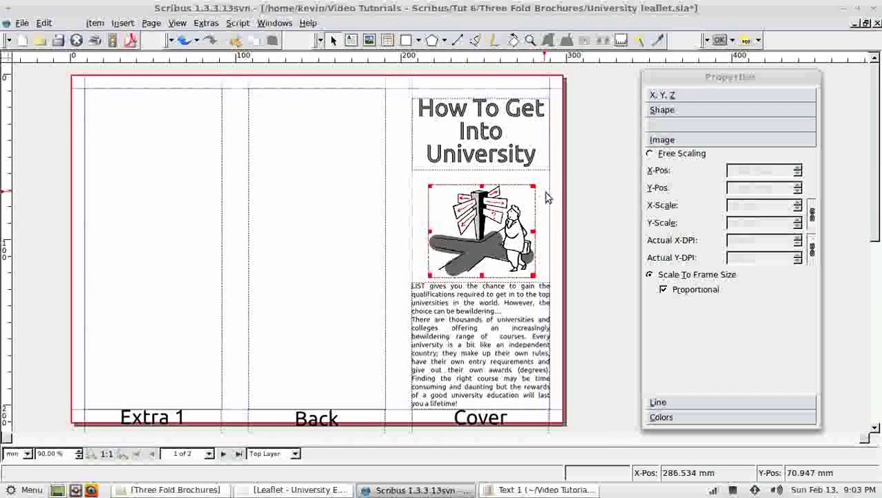
Draw a black rectangle bar across the top of the cover panel and zoom in on it
click(419, 40)
click(408, 56)
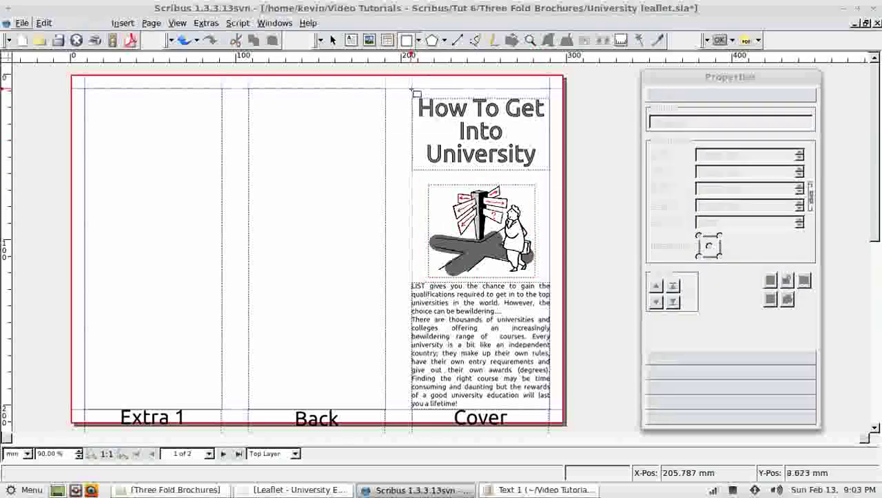
drag(418, 92, 547, 89)
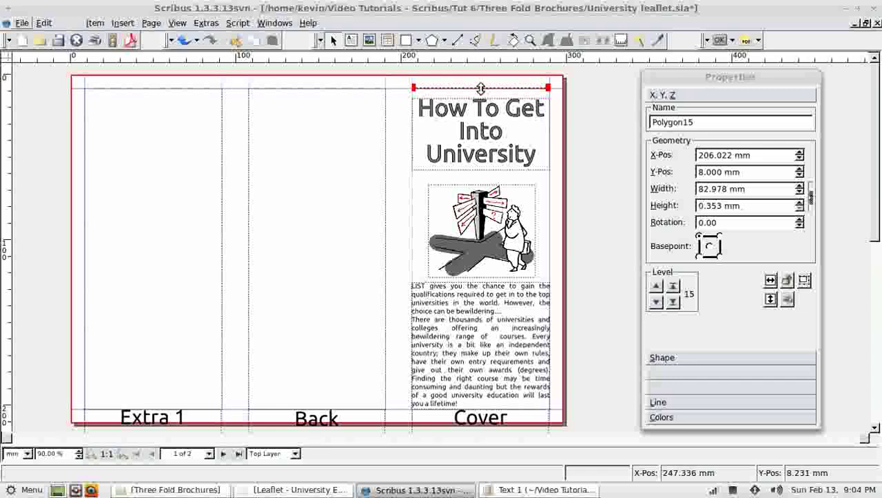
drag(480, 88, 482, 94)
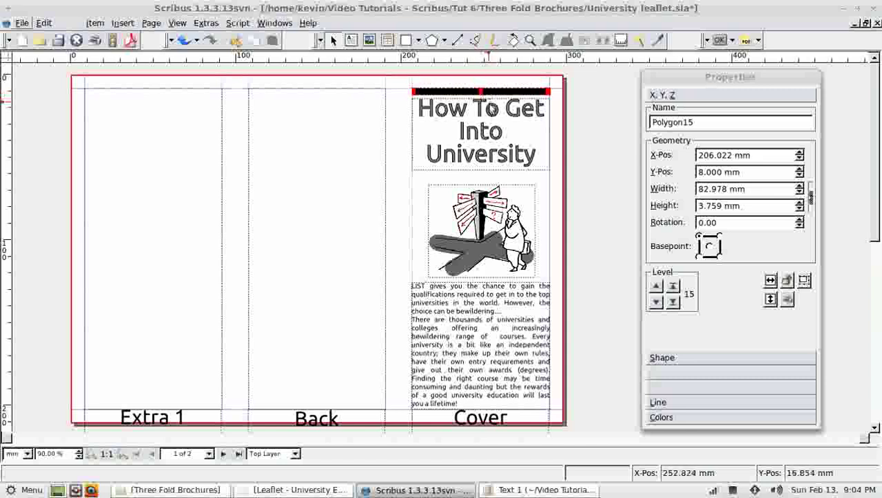
click(90, 455)
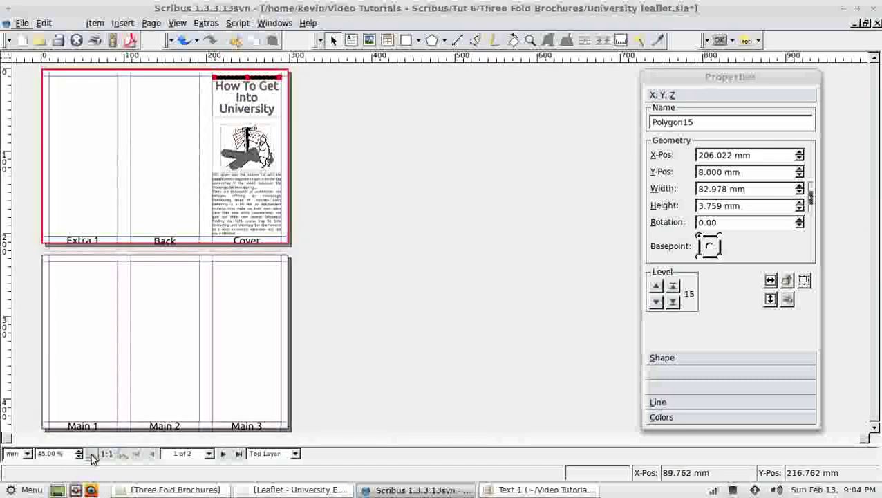
click(120, 456)
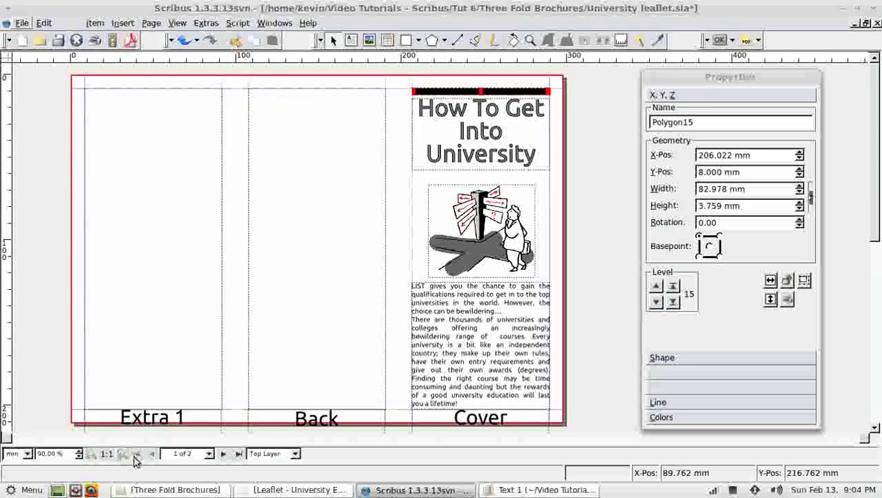
click(120, 455)
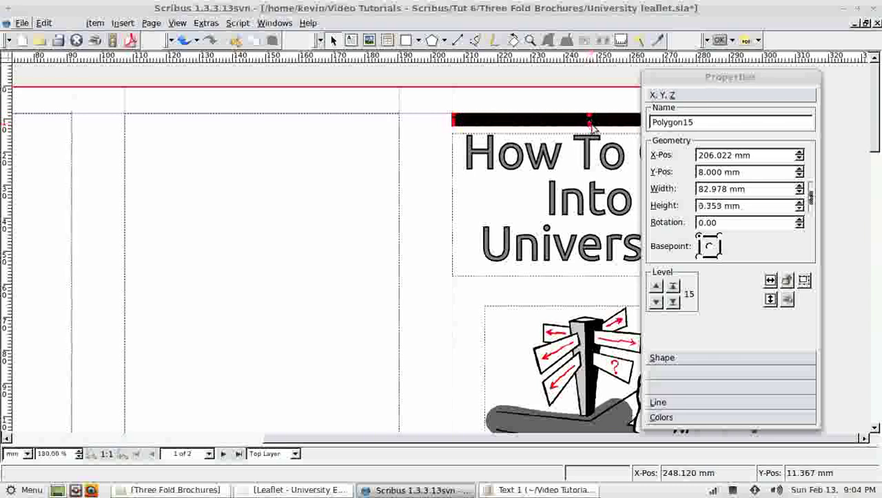
Size the black bar to 82.983 × 2.759 mm at full panel width, with the size chain unlinked
drag(588, 128, 589, 126)
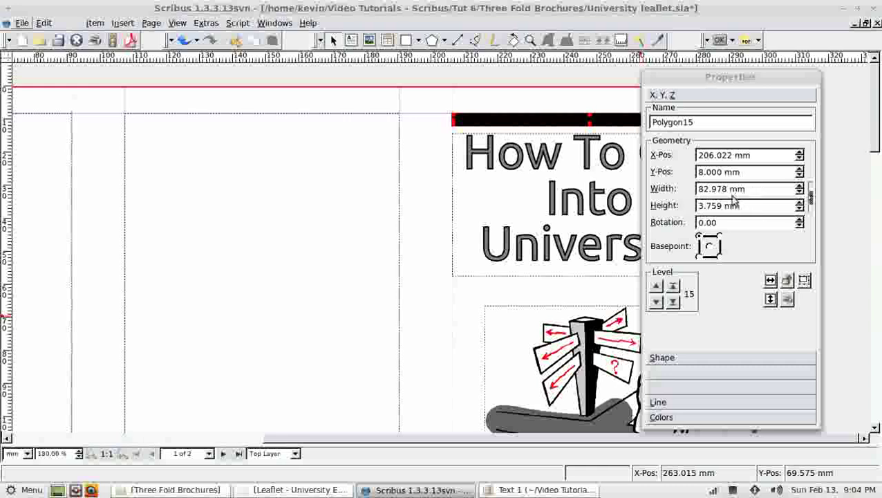
click(799, 209)
click(799, 209)
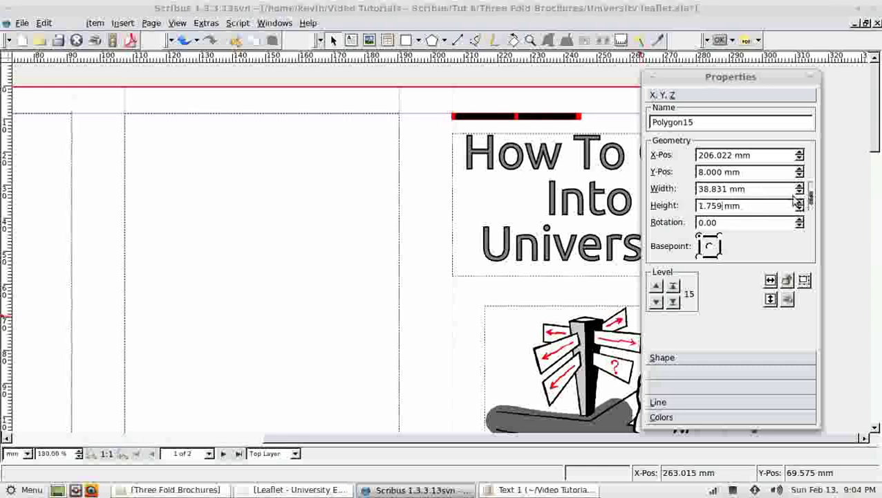
drag(725, 81, 303, 75)
click(377, 195)
click(377, 195)
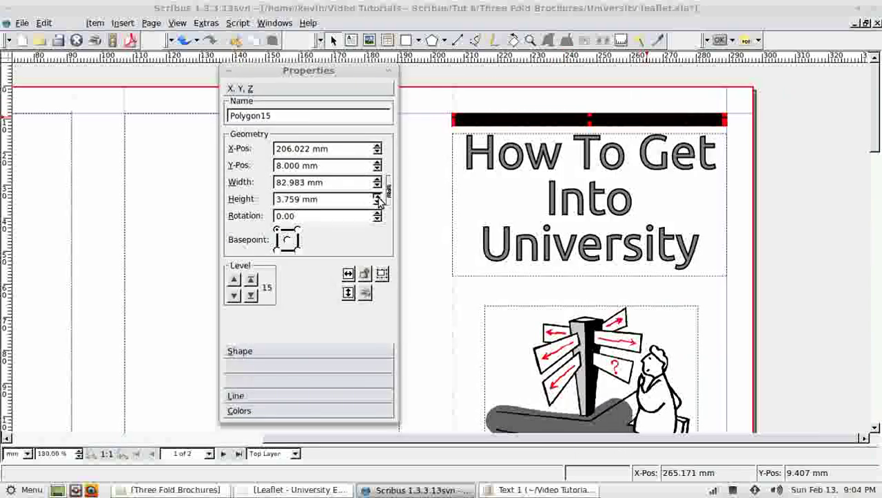
click(389, 191)
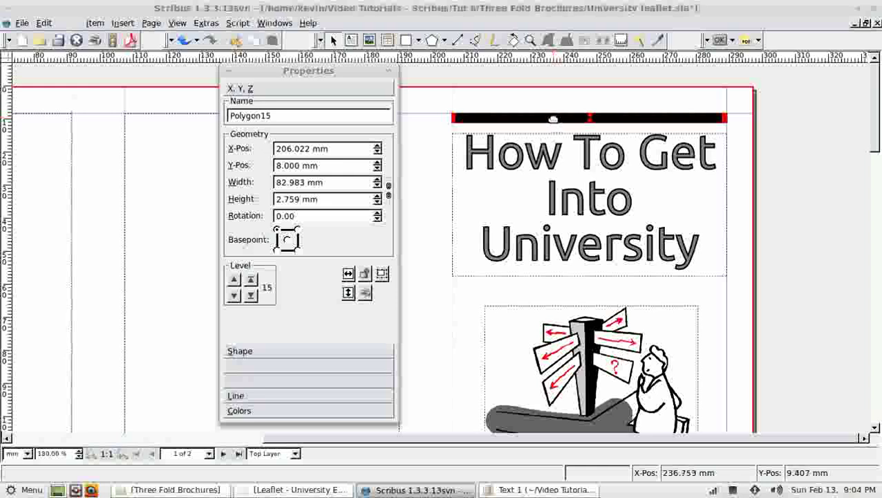
right_click(553, 118)
Copy the black bar and paste a duplicate just below the cover title box
click(582, 280)
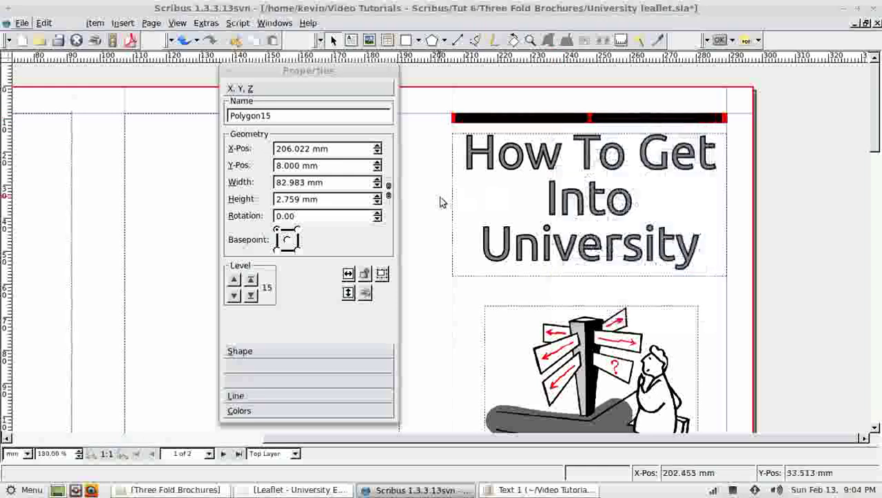
click(437, 200)
right_click(437, 199)
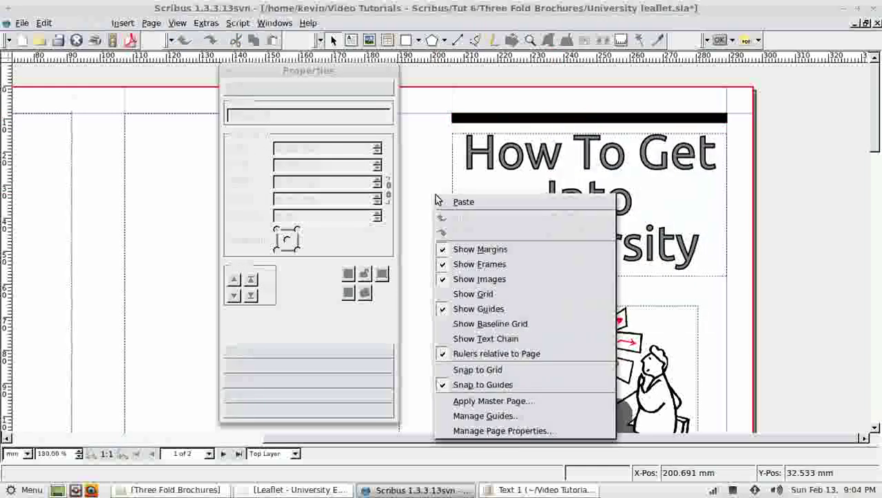
click(473, 204)
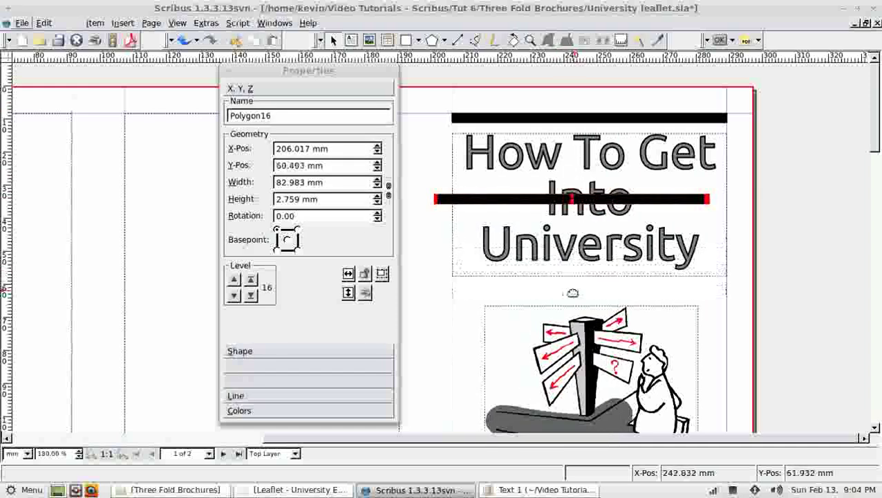
drag(572, 292, 573, 286)
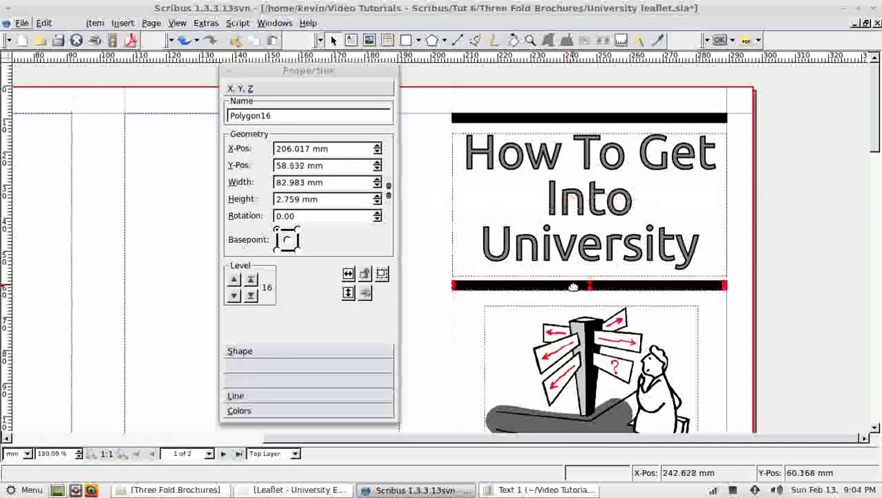
click(423, 352)
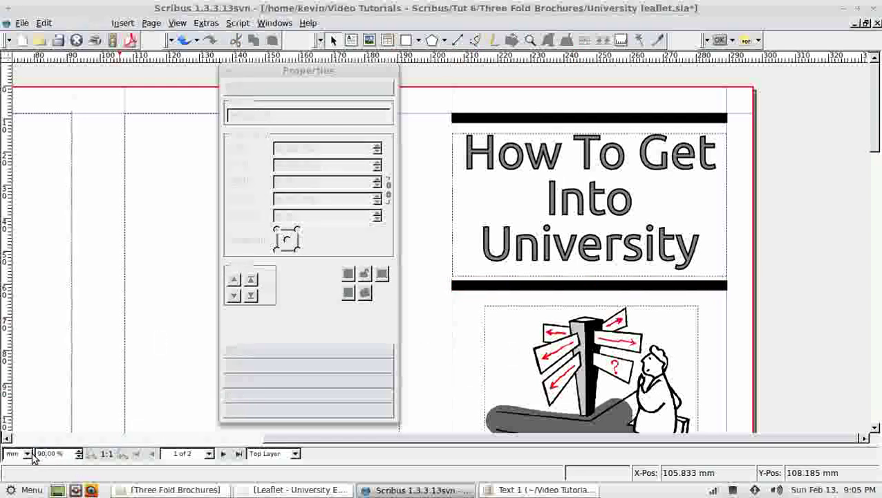
Duplicate the lower black bar and move the copy to the bottom of the cover panel
key(Return)
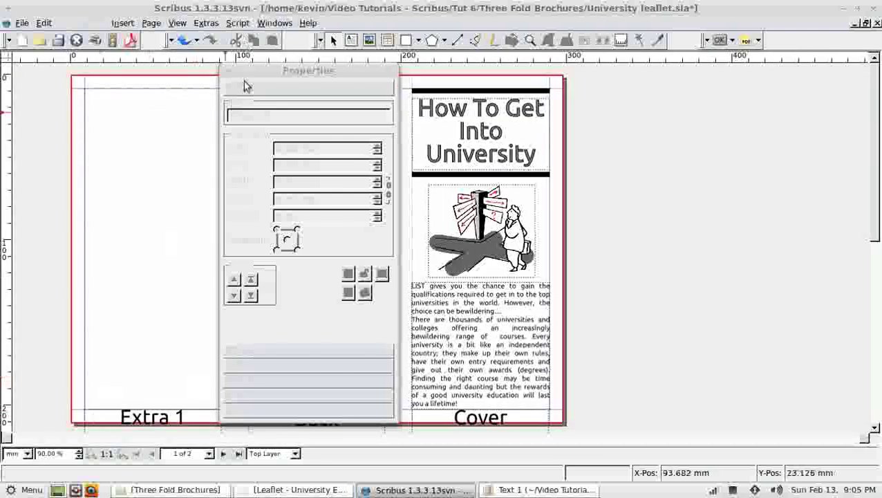
drag(291, 72, 750, 83)
click(497, 175)
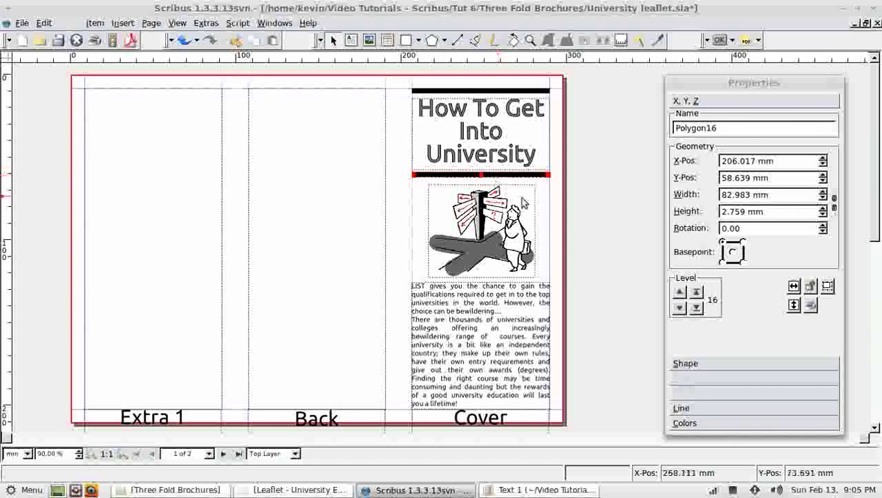
key(ctrl+d)
drag(532, 170, 527, 414)
Nudge the body text frame up 2 mm and the picture up slightly
click(497, 335)
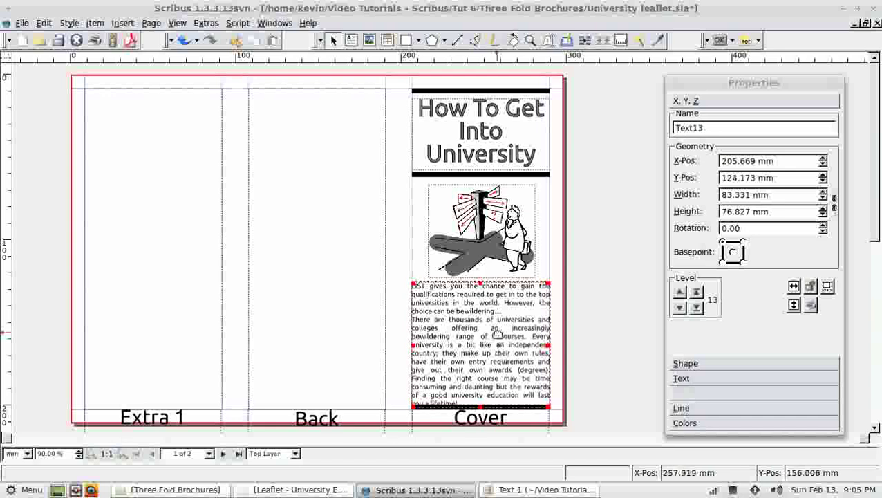
key(Up)
key(Up)
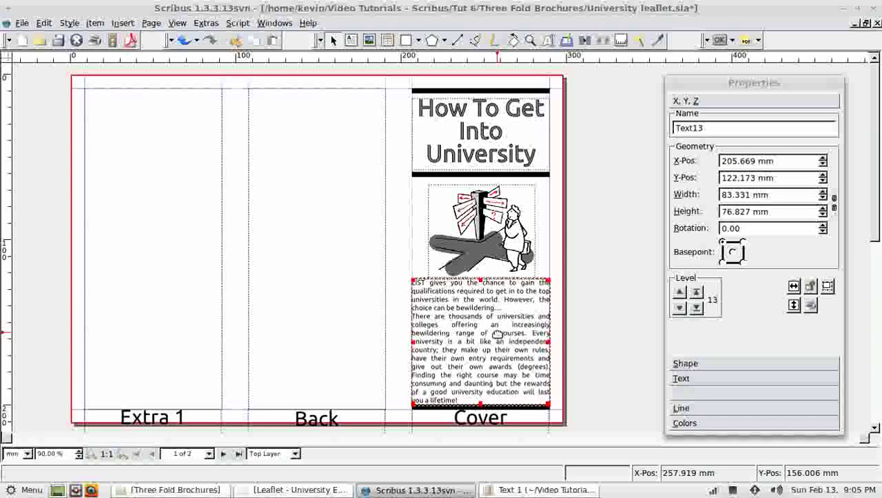
key(Up)
click(491, 220)
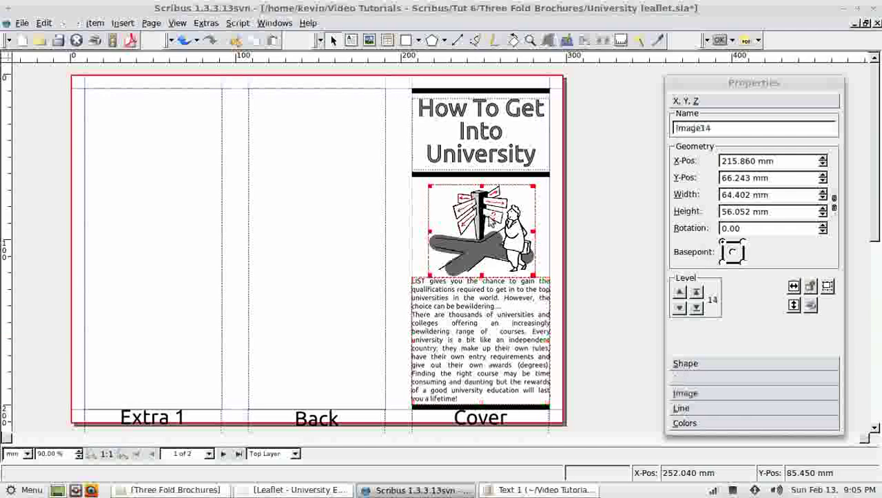
key(Up)
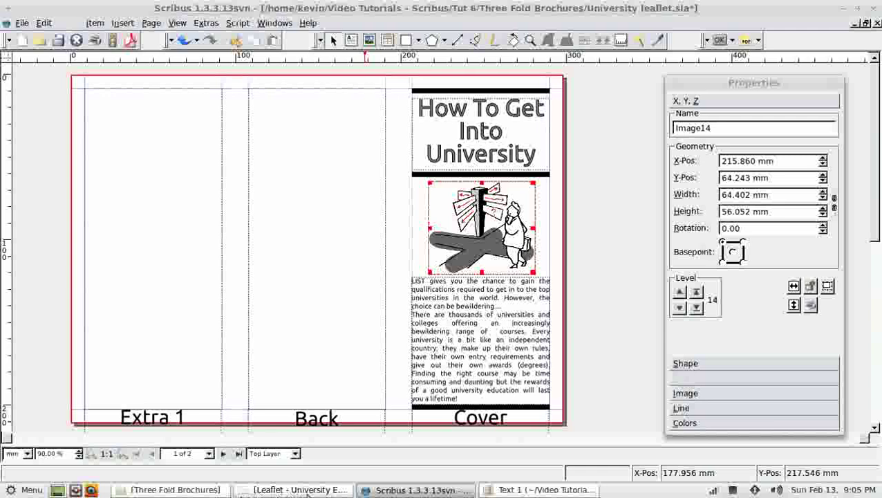
Bring the Evince window with Leaflet - University Entrance.pdf to the front
click(302, 492)
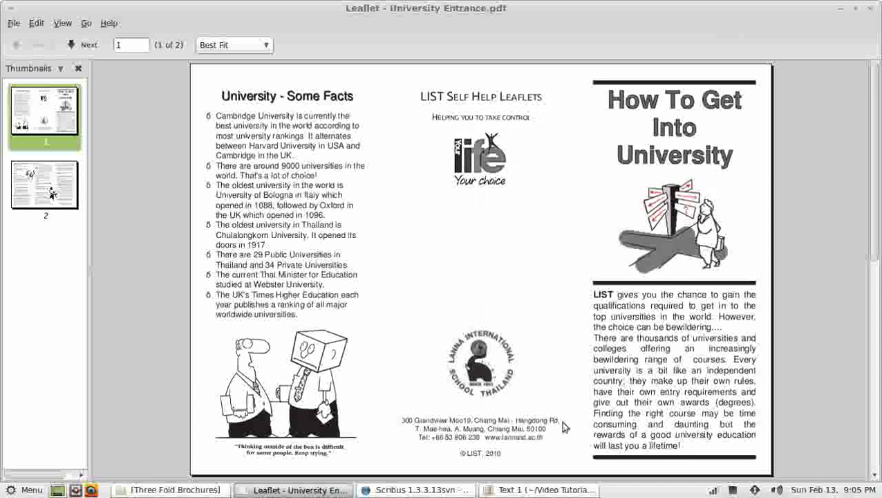
Shrink the Back panel's text frame to a bottom address area and draw a header text frame above
click(840, 8)
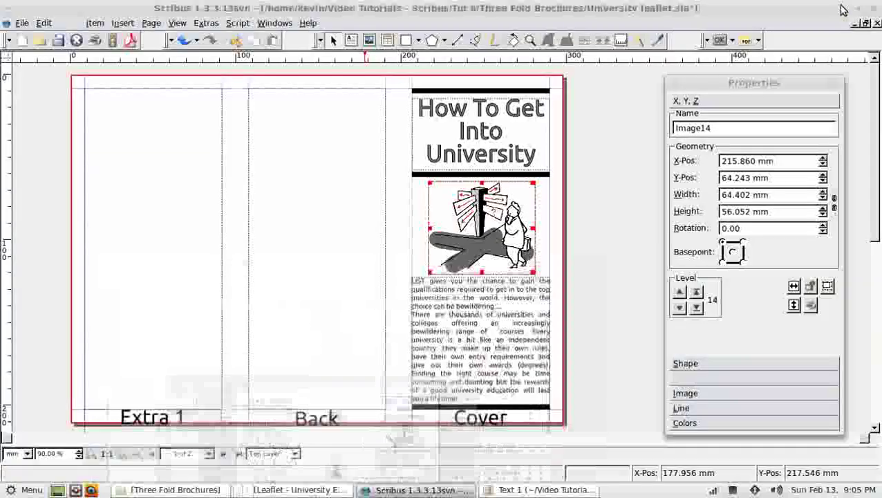
click(349, 207)
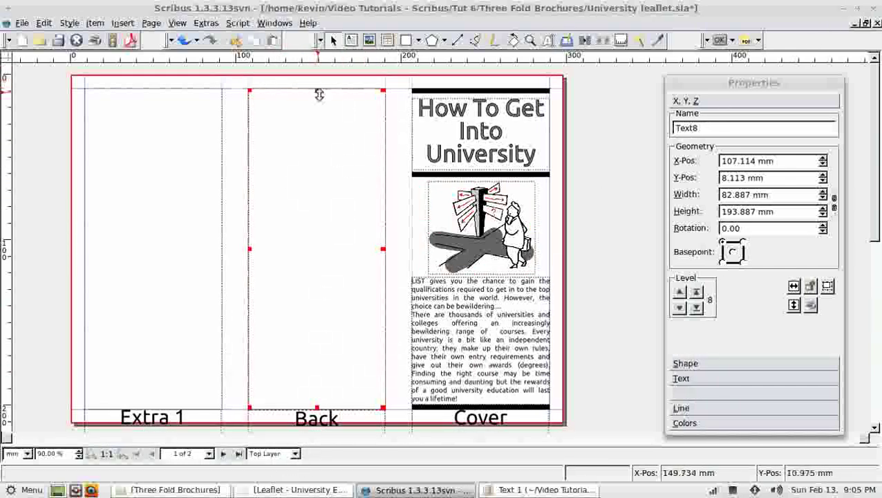
drag(323, 109, 315, 361)
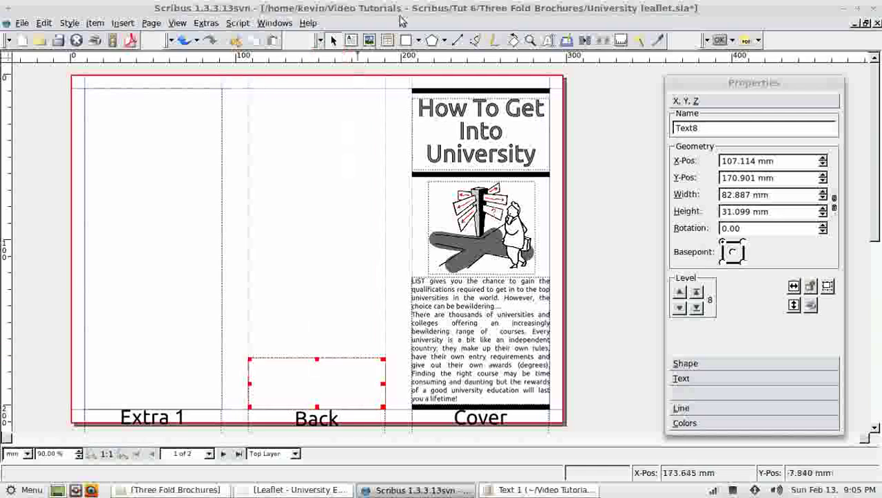
click(350, 40)
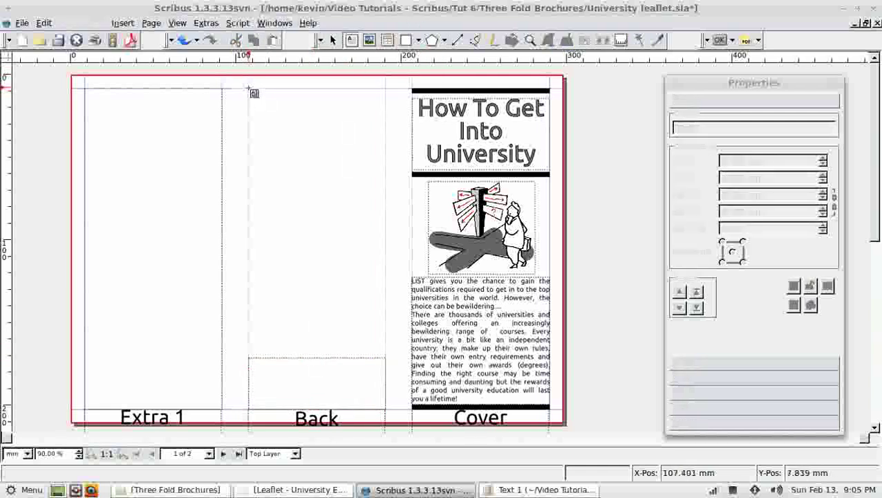
mouse_move(249, 89)
mouse_down()
mouse_move(388, 139)
mouse_move(387, 153)
mouse_up()
Draw two logo image frames, one upper and one lower, in the Back panel
click(369, 40)
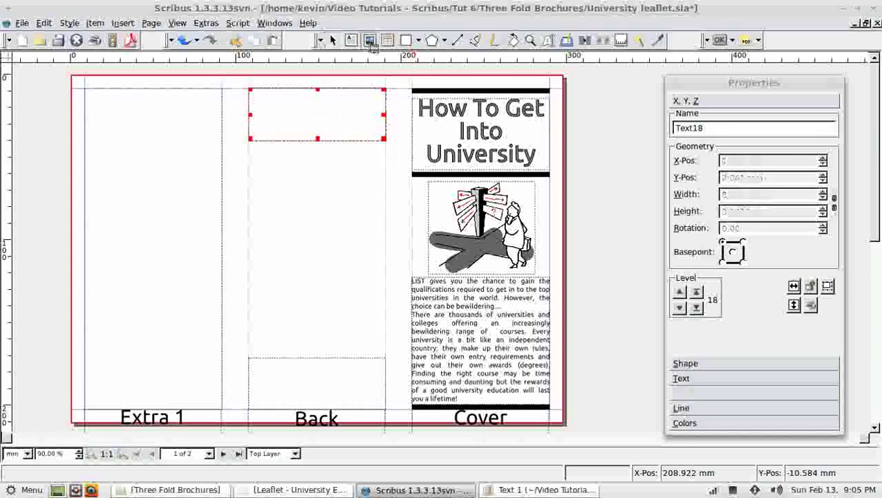
drag(287, 147, 353, 203)
key(Escape)
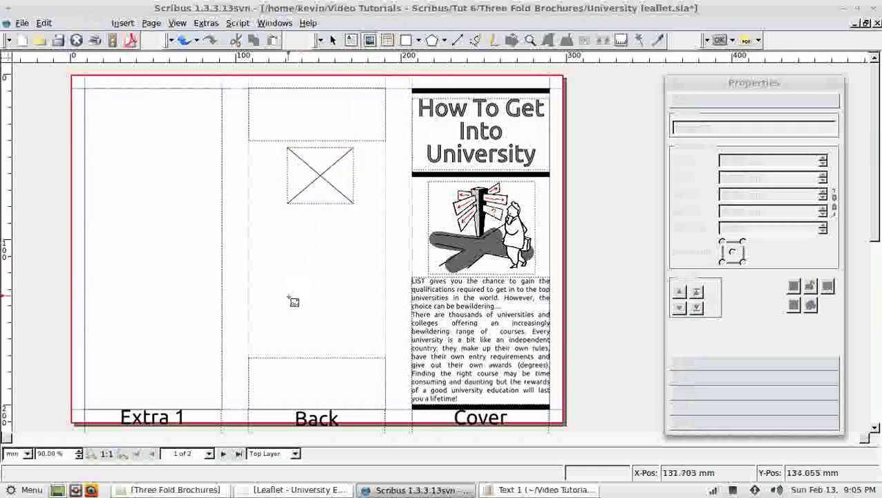
drag(290, 298, 350, 355)
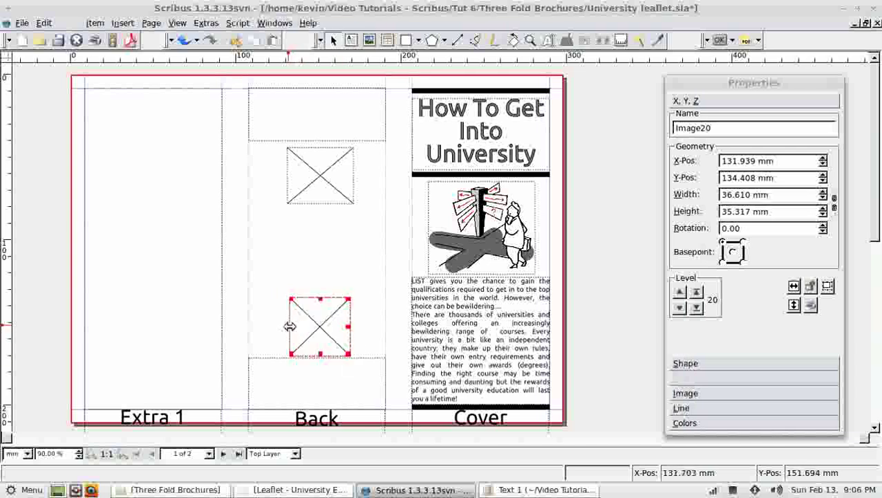
click(312, 173)
Widen the upper logo frame slightly and switch the page grid off
drag(289, 175, 287, 175)
click(179, 24)
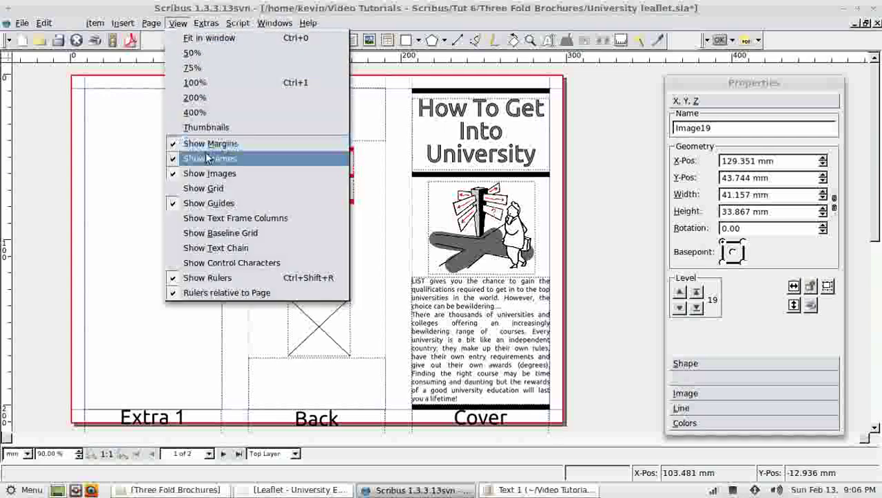
click(200, 188)
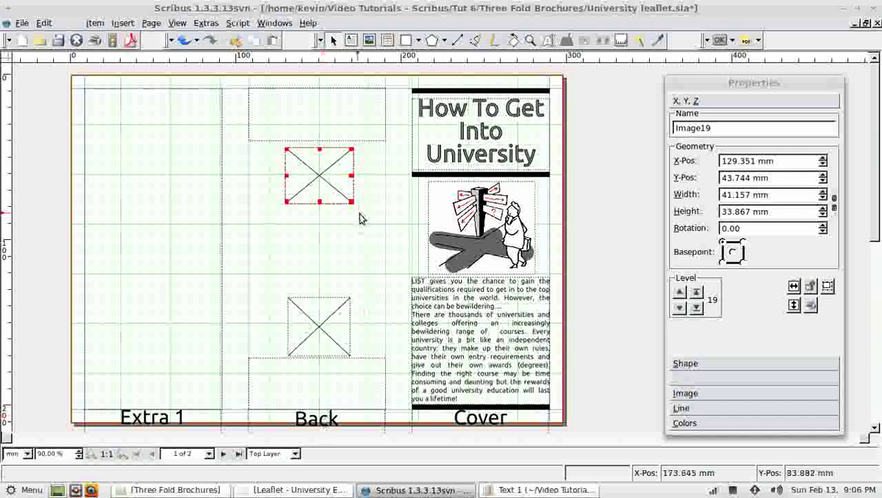
click(178, 23)
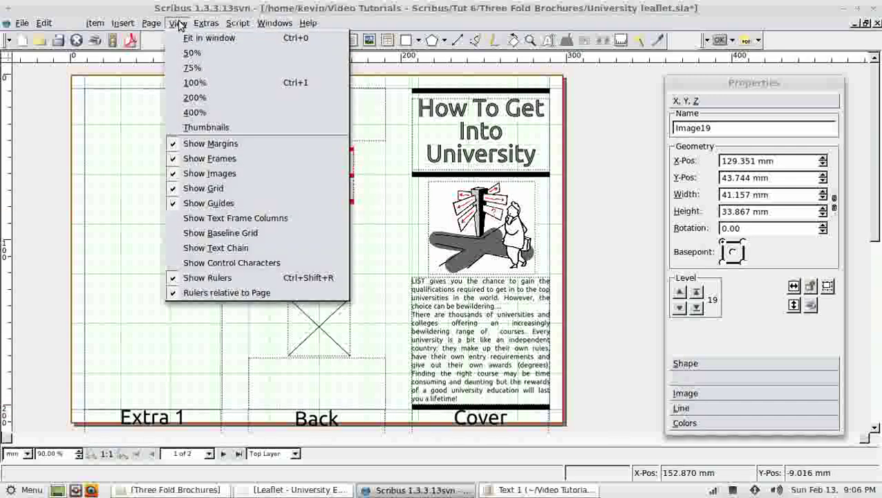
click(203, 191)
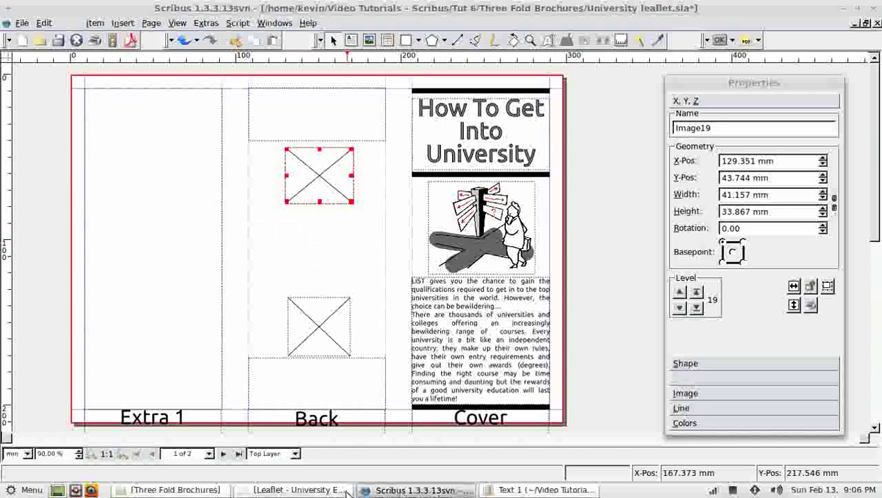
Copy the 'LIST Self Help Leaflets' and 'Helping you to take control' lines from gedit
click(526, 489)
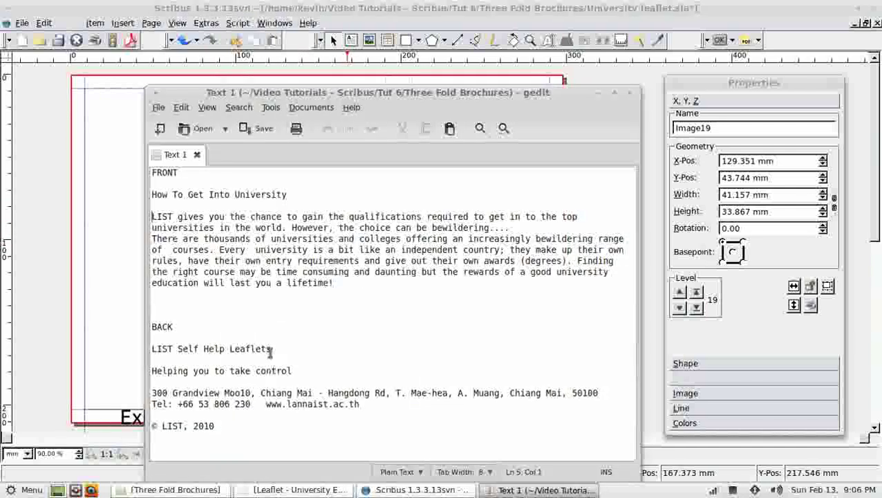
drag(278, 351, 171, 334)
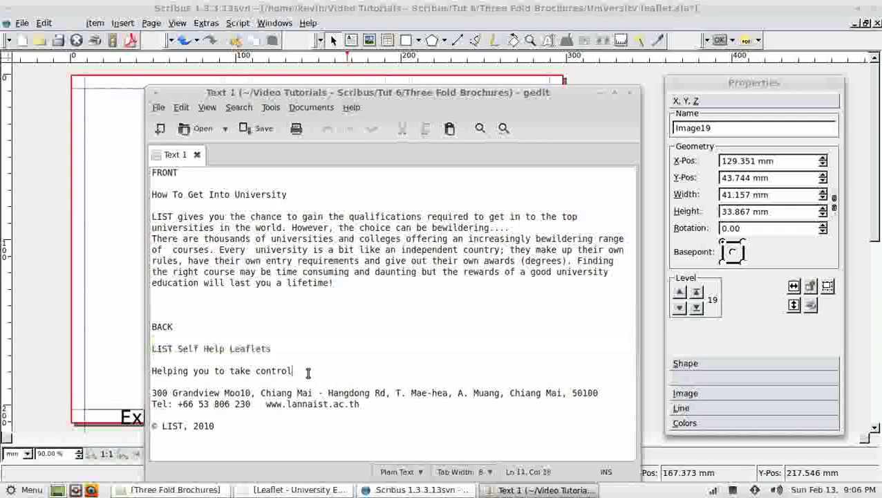
drag(309, 373, 138, 350)
key(ctrl+c)
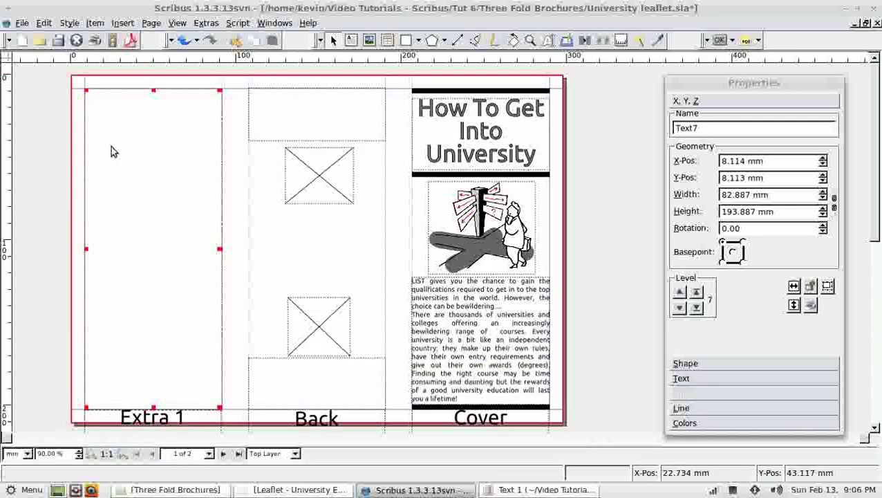
click(112, 148)
Paste the two heading lines into the top Back-panel frame via the Story Editor
click(297, 118)
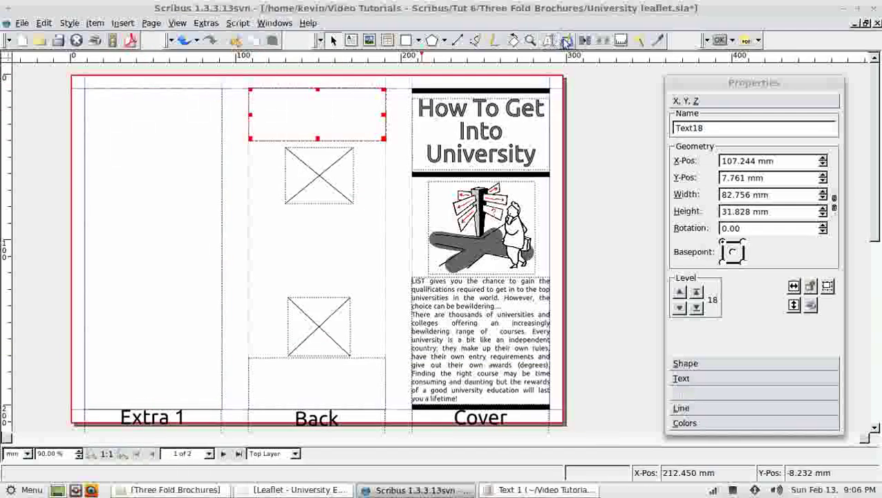
click(566, 42)
key(ctrl+v)
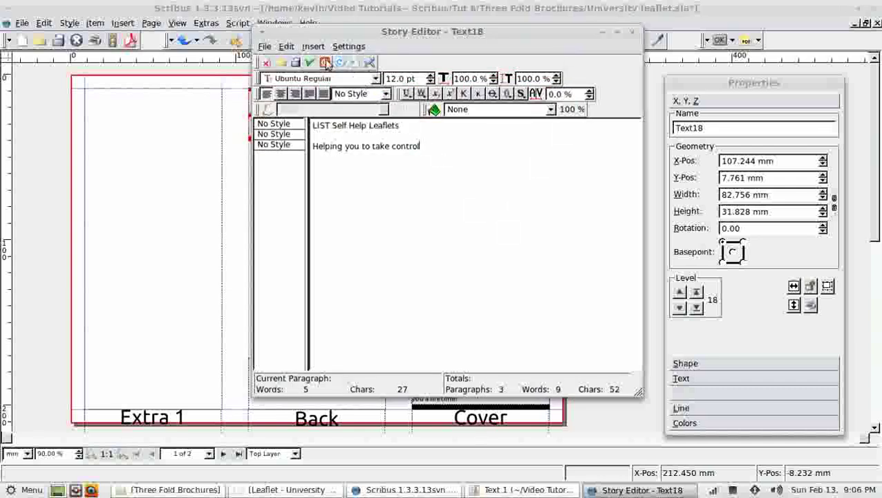
click(325, 63)
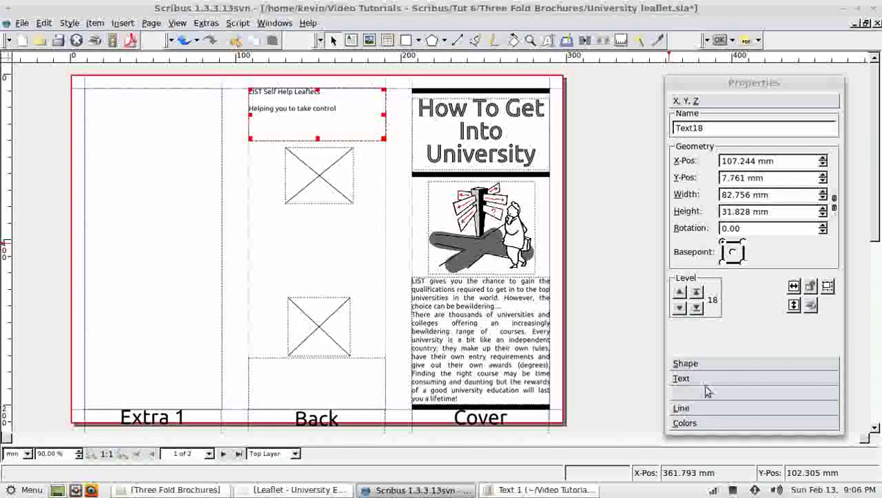
Format the heading centred, in small caps, at 17 pt
click(702, 380)
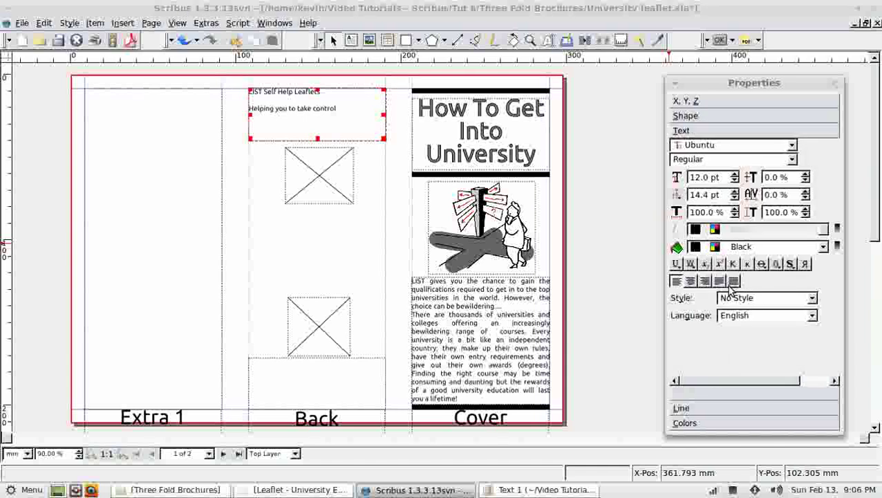
click(691, 281)
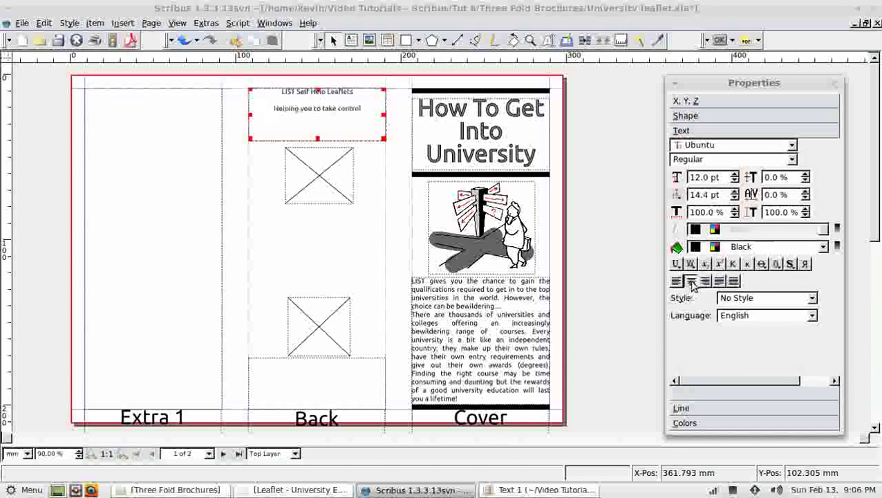
click(734, 175)
click(734, 175)
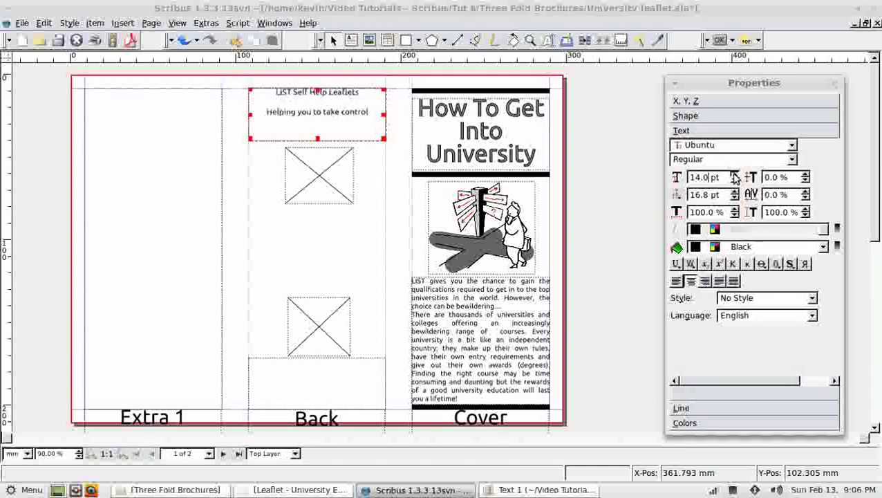
click(747, 265)
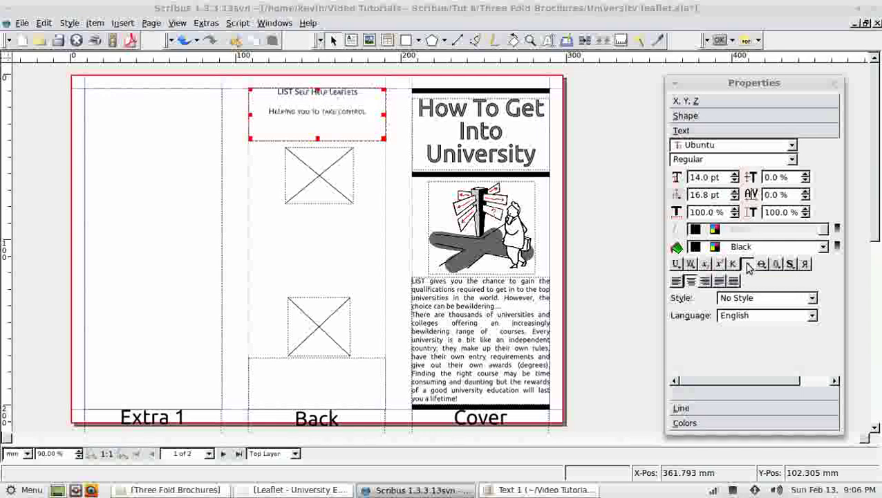
click(735, 175)
click(735, 175)
click(735, 176)
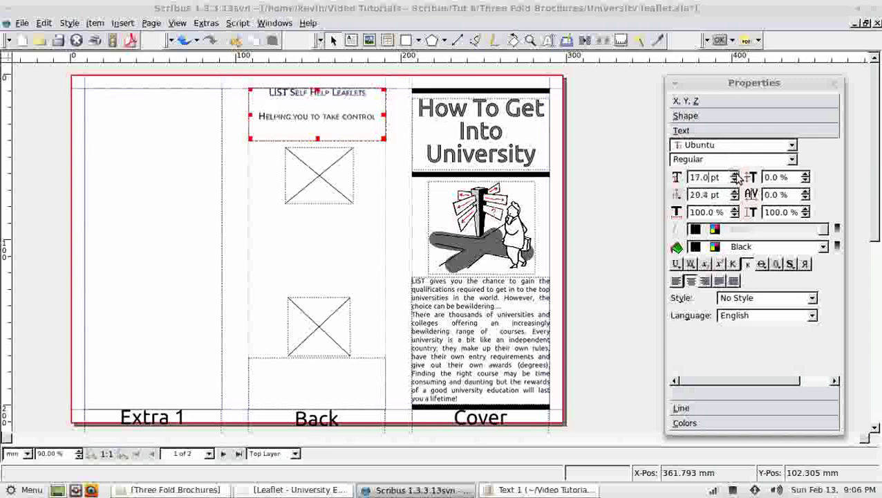
Load yourlifeyourchoicelogo.png into the upper Back-panel image frame
click(337, 198)
double_click(320, 178)
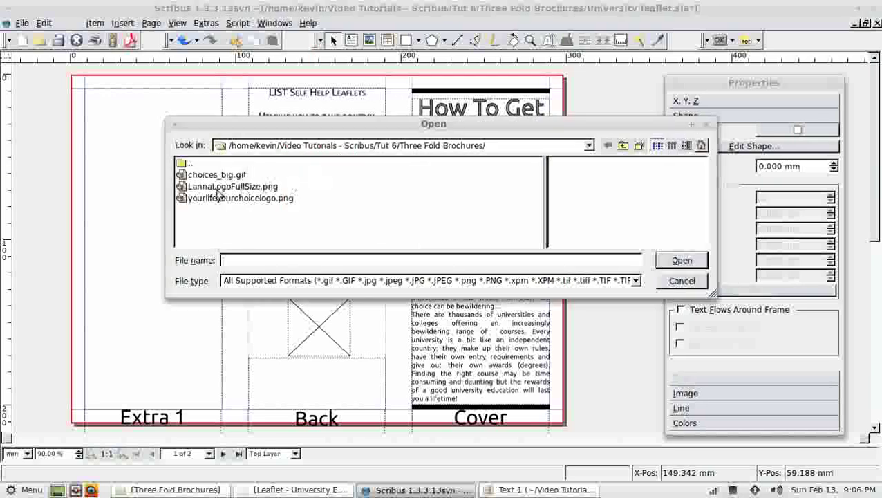
click(238, 199)
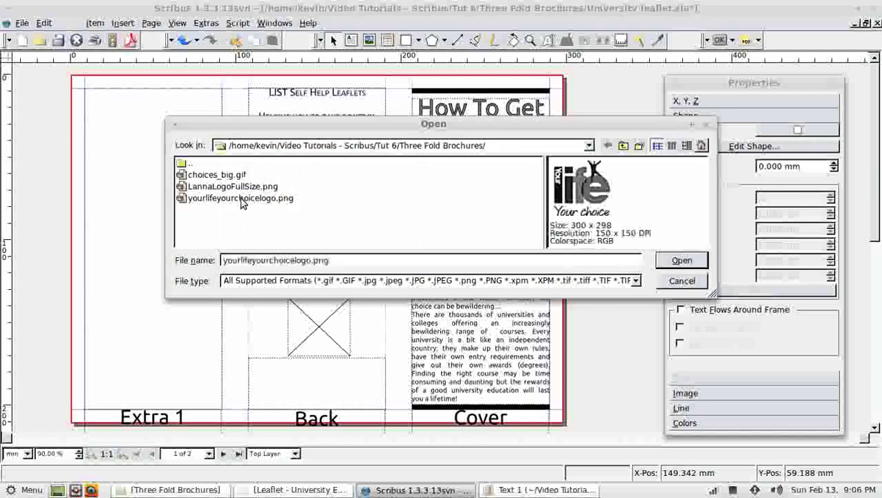
click(674, 261)
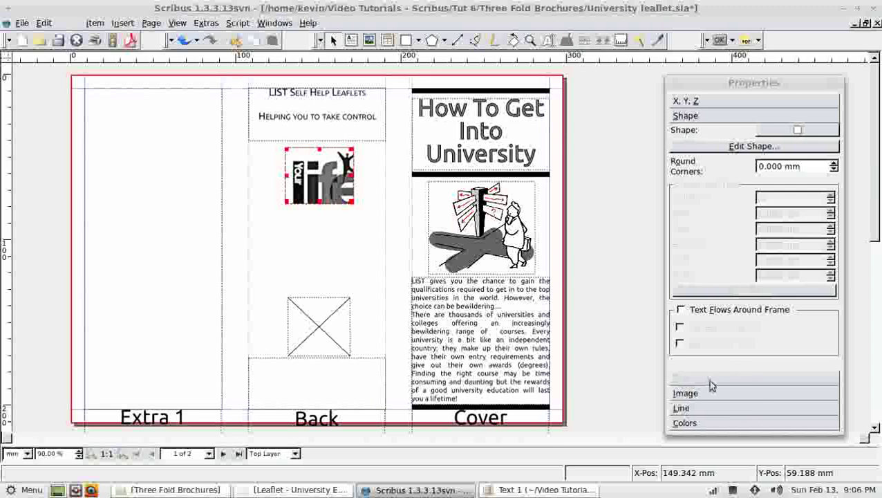
Scale the logo proportionally to the frame and move it up just under the heading
click(713, 392)
click(674, 281)
click(687, 295)
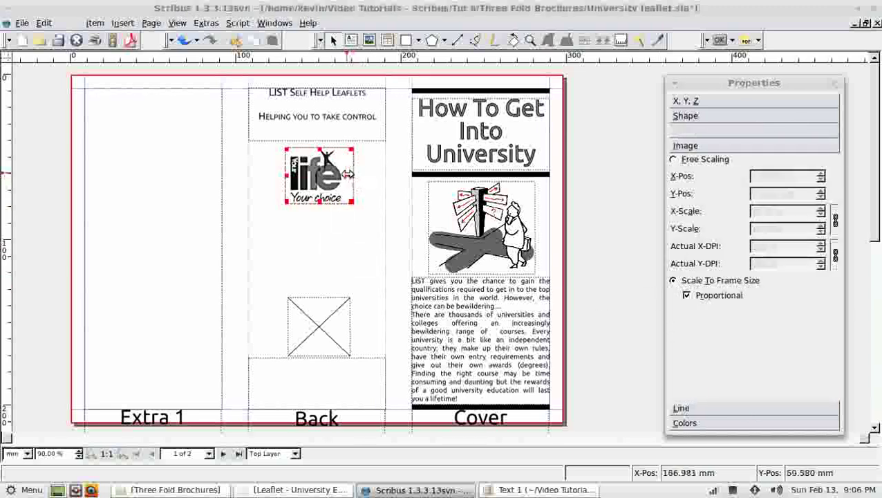
drag(347, 174, 320, 164)
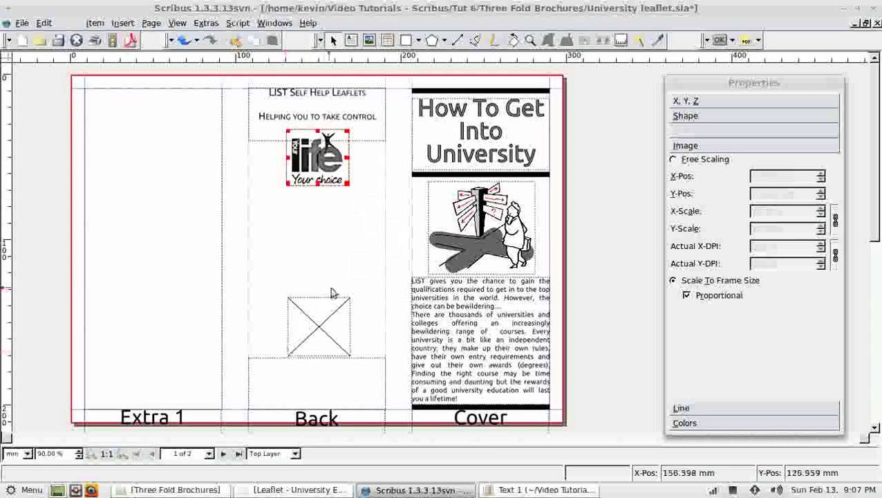
Paste the address, phone and copyright lines from the gedit notes into the back panel's bottom frame
click(330, 394)
click(546, 490)
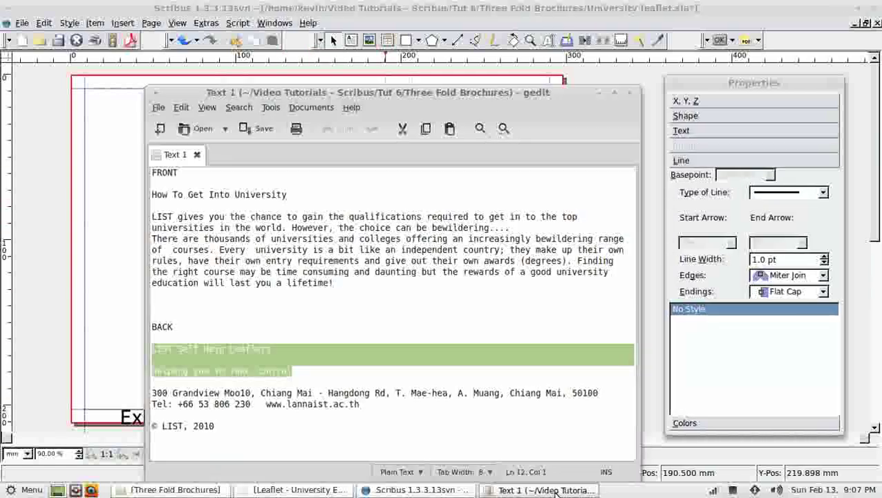
drag(295, 425, 151, 389)
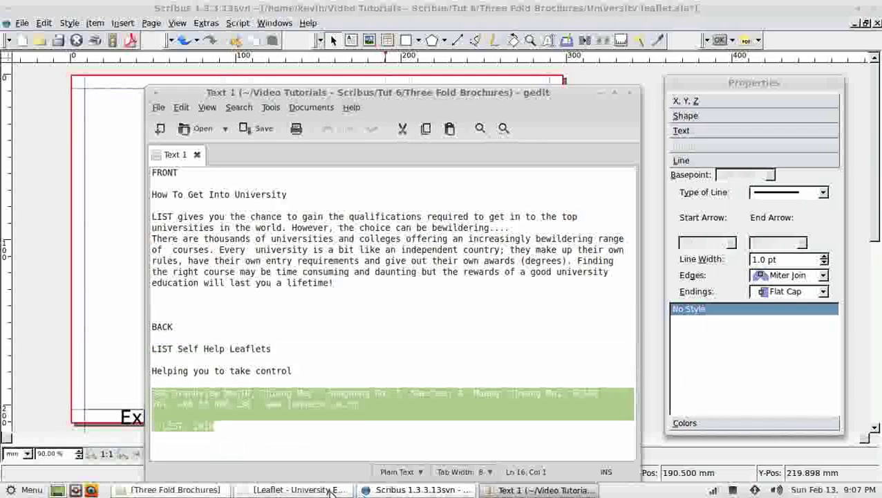
click(419, 489)
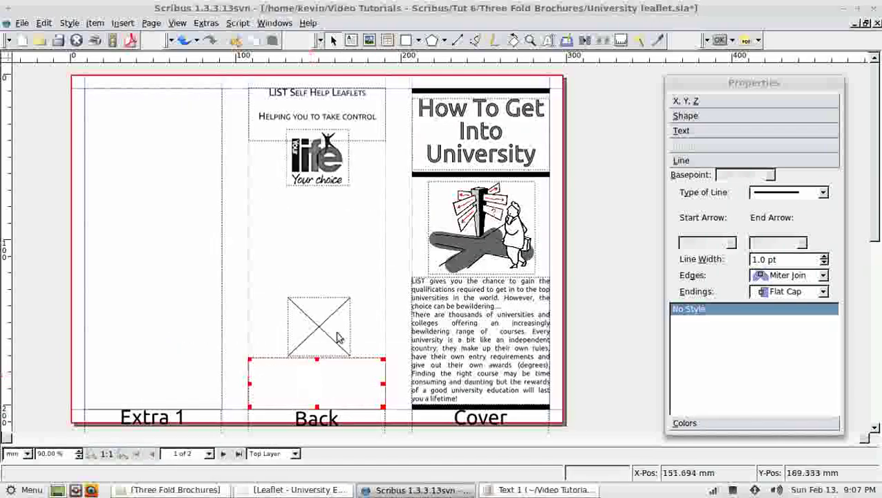
click(566, 40)
key(ctrl+v)
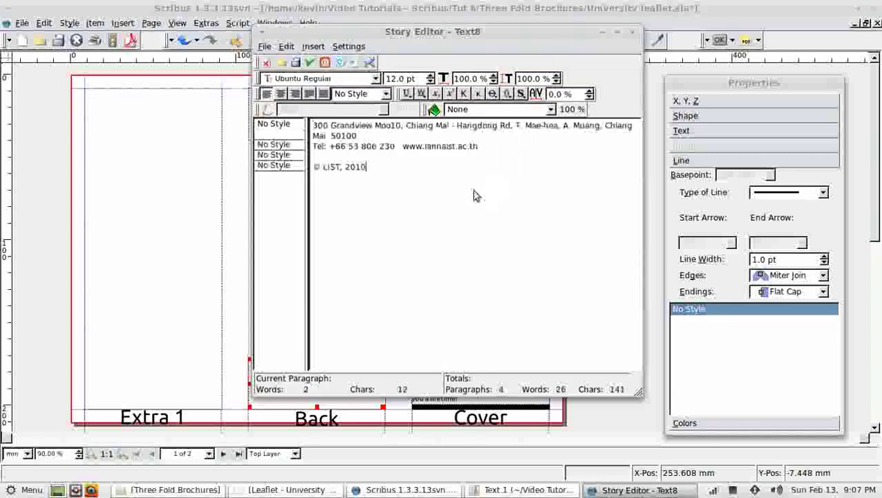
click(311, 62)
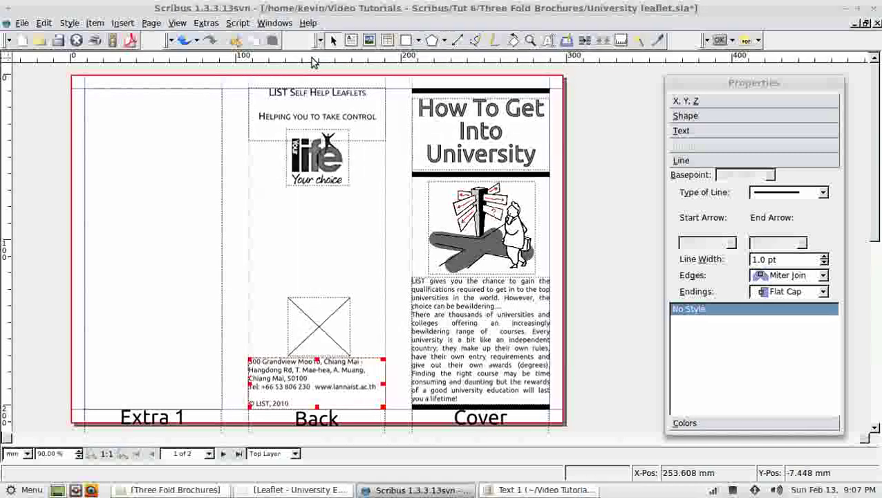
Centre the address text at 10 pt and lower the frame's top edge
click(714, 132)
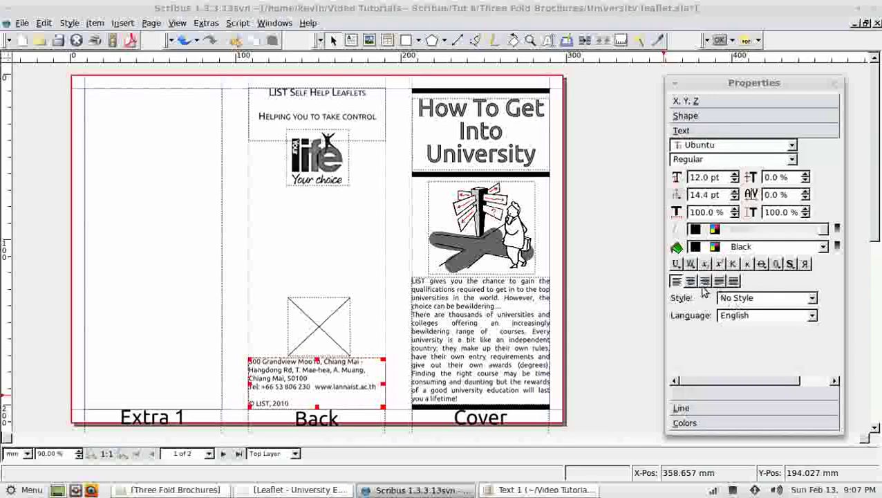
click(691, 281)
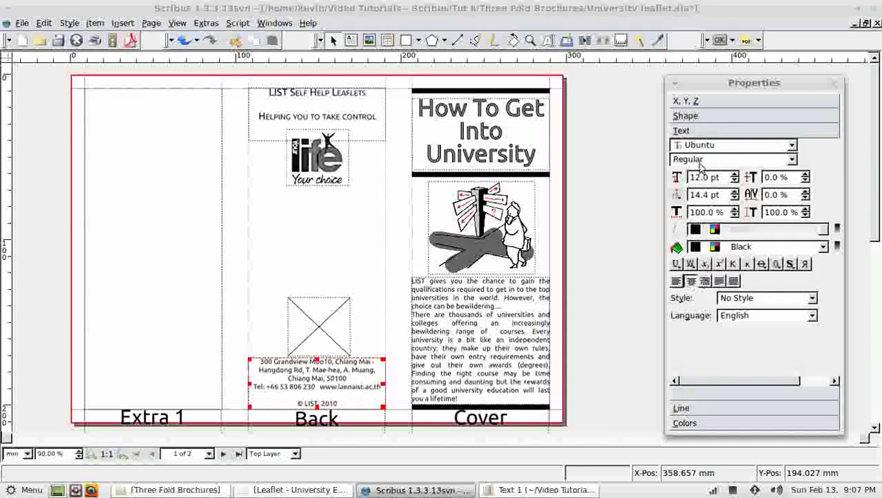
click(735, 181)
click(735, 181)
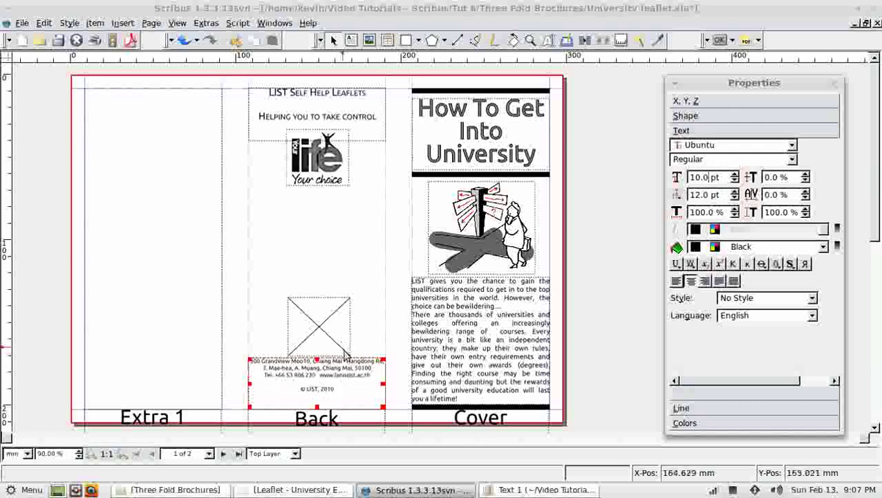
click(316, 363)
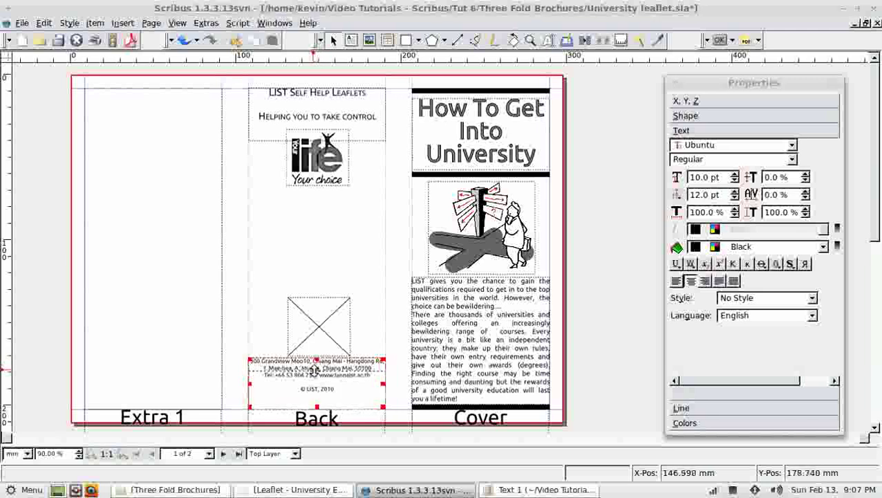
drag(315, 371, 337, 402)
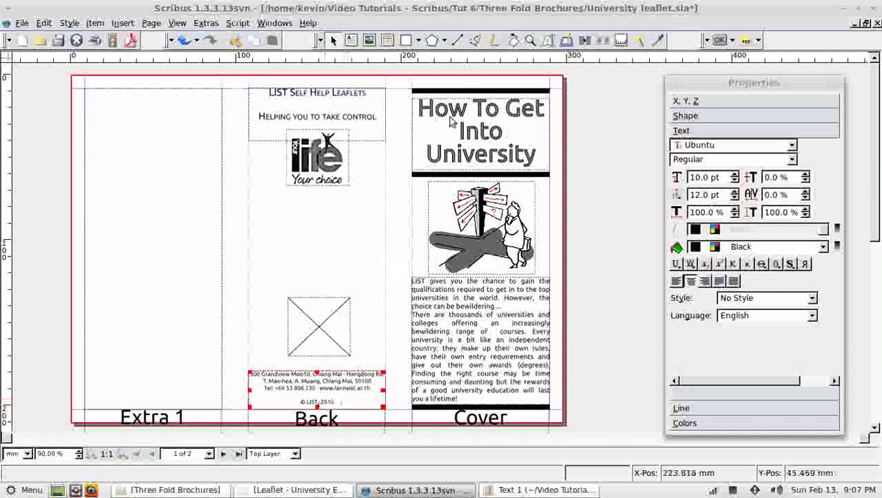
Select the © LIST, 2010 line and increase its font size
click(532, 96)
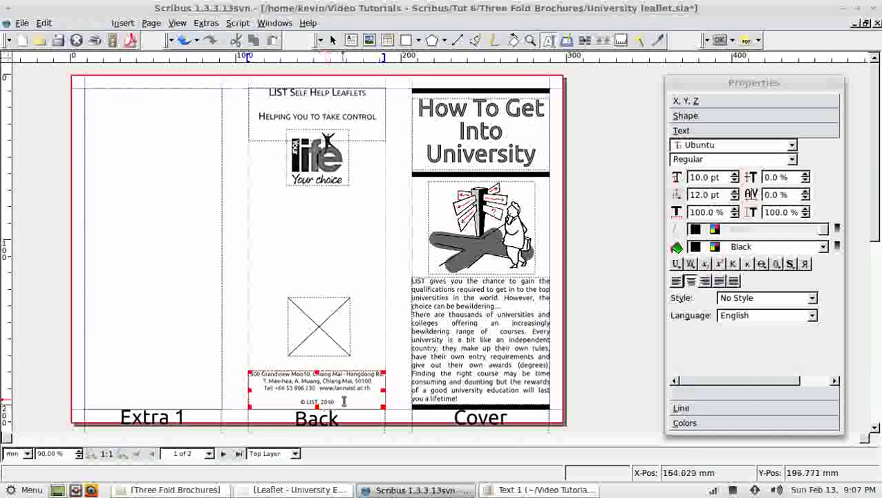
drag(335, 401, 300, 401)
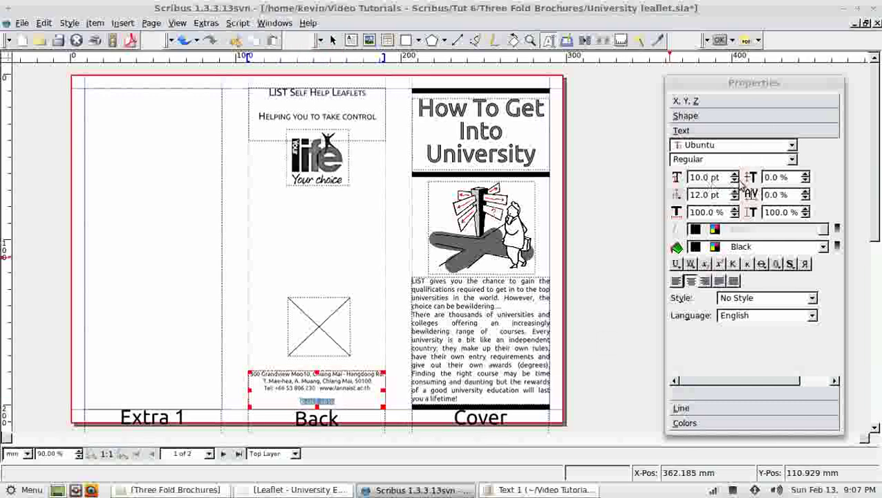
scroll(734, 177, up, 3)
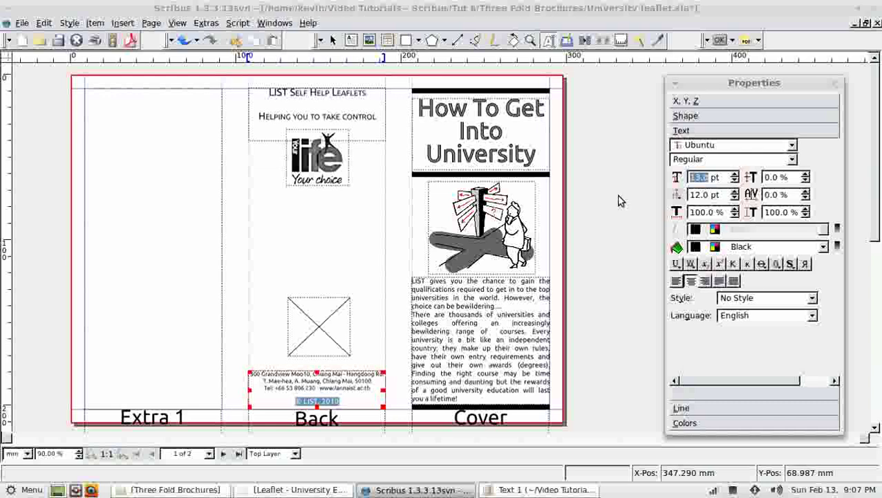
Move the empty image frame down and load LannaLogoFullSize.png into it
click(384, 335)
click(326, 322)
drag(325, 322, 320, 337)
double_click(320, 336)
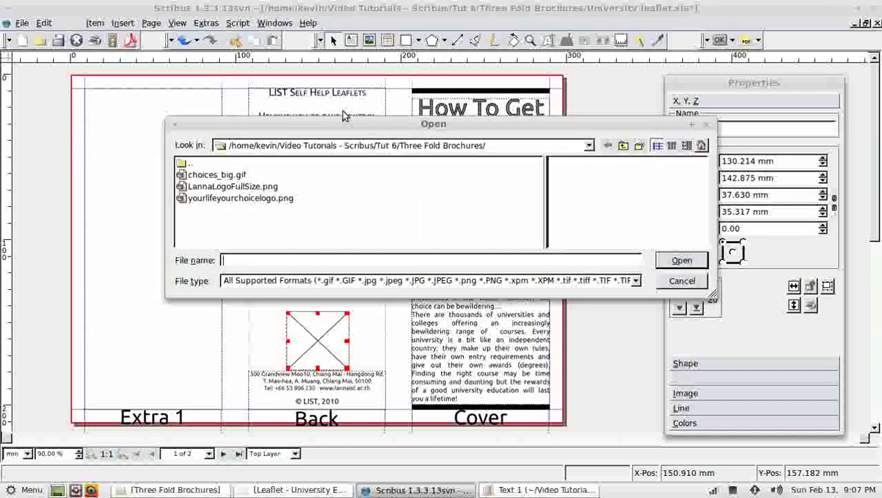
click(223, 187)
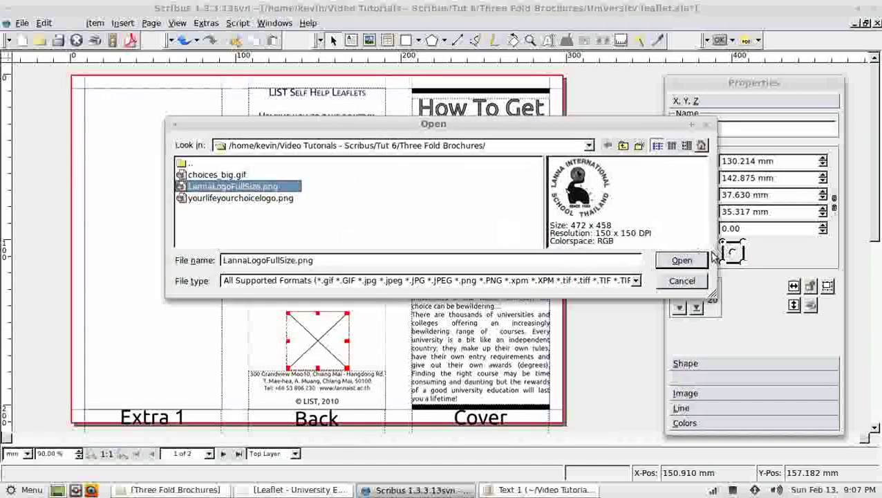
click(682, 260)
Scale the school logo to the frame proportionally and shift it slightly right
click(685, 394)
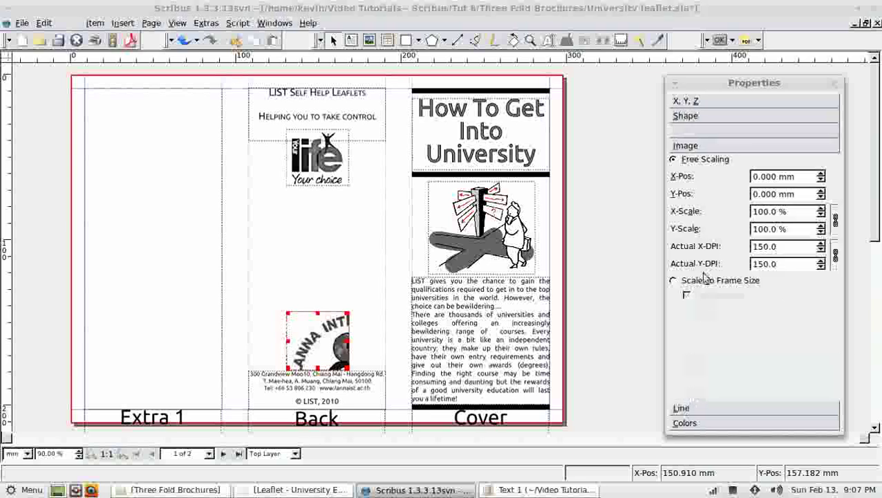
click(674, 280)
click(687, 295)
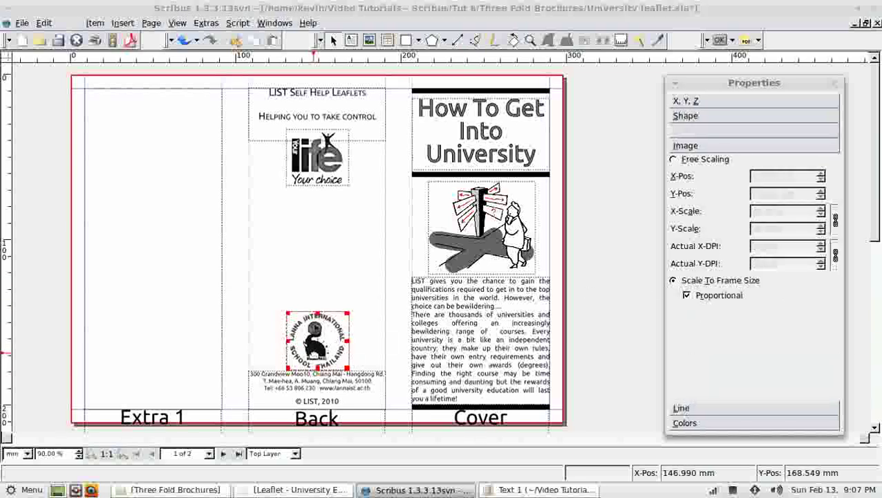
drag(331, 345, 336, 347)
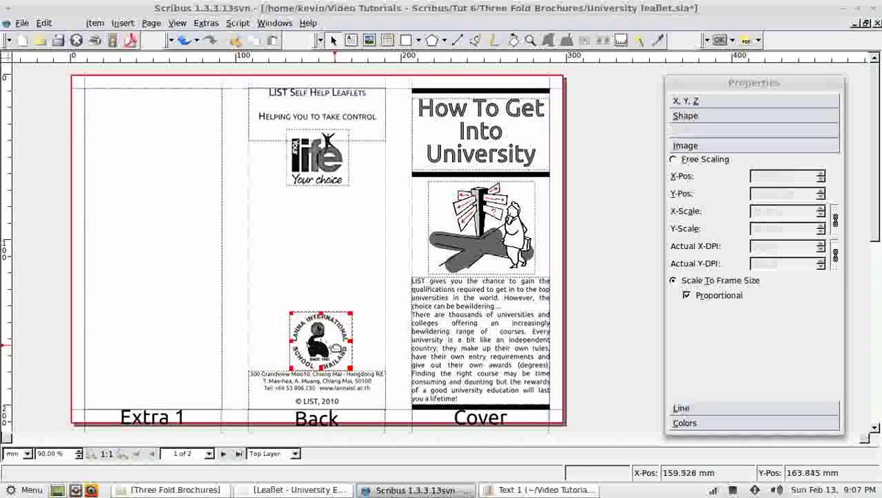
Show the page grid and shift the life / Your choice logo slightly right
click(178, 25)
click(203, 188)
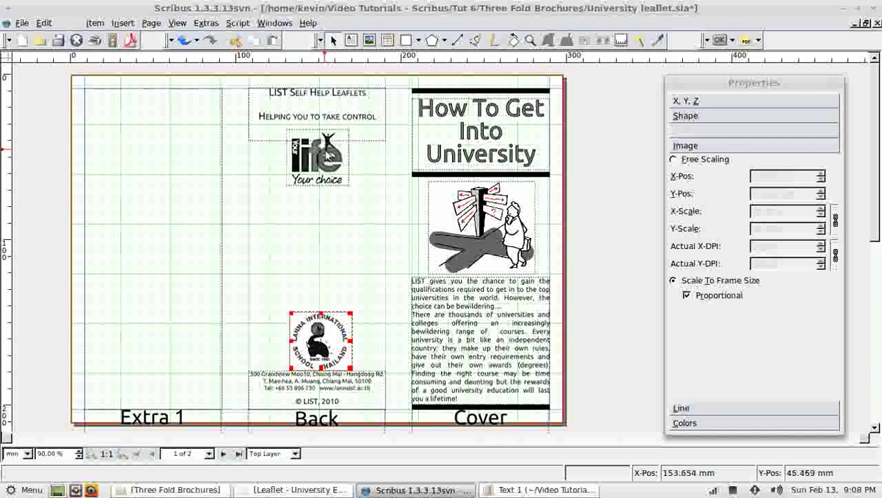
click(315, 177)
drag(318, 156, 322, 161)
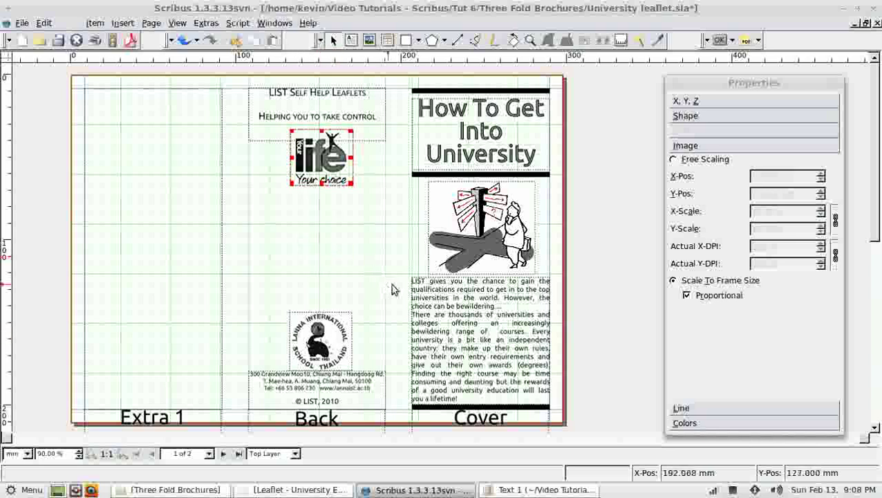
click(22, 24)
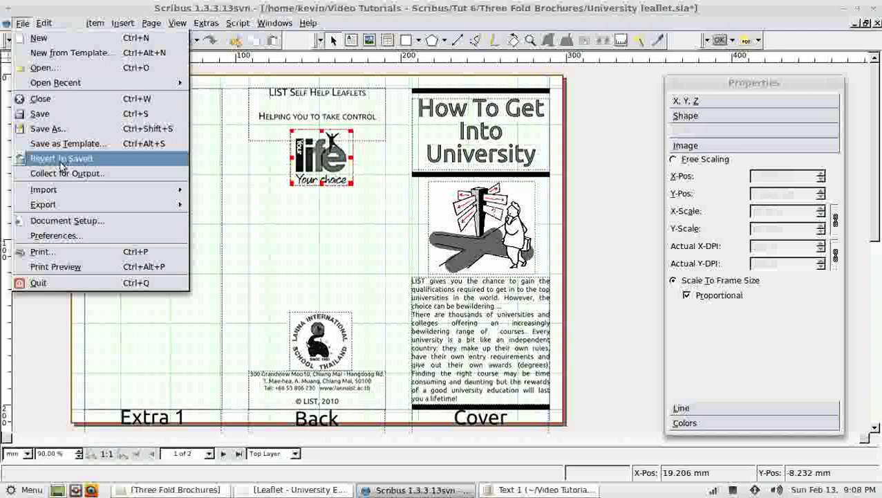
click(67, 267)
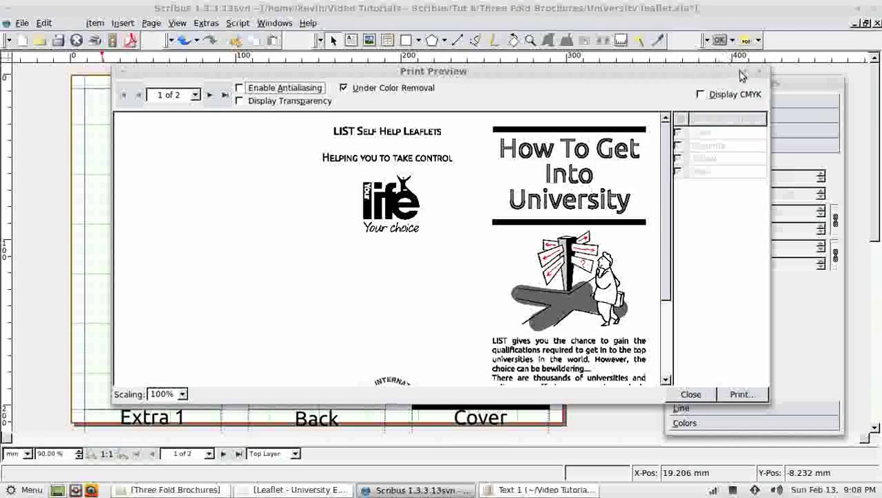
click(746, 73)
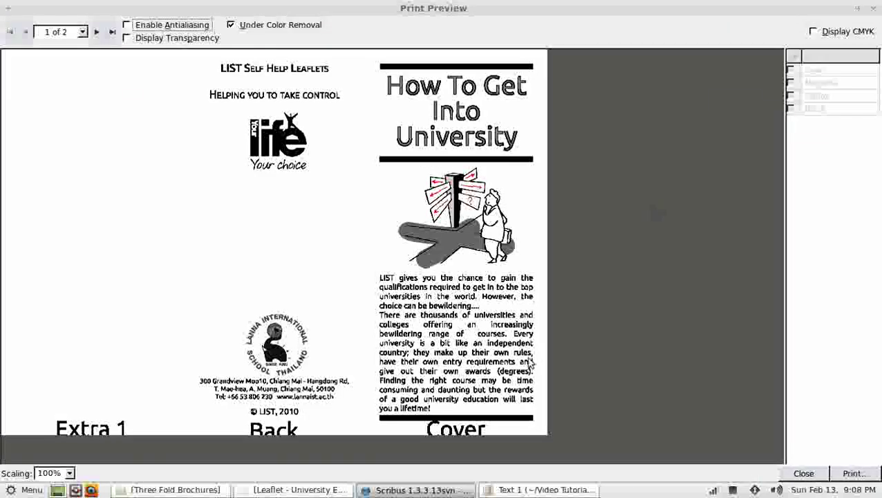
click(875, 10)
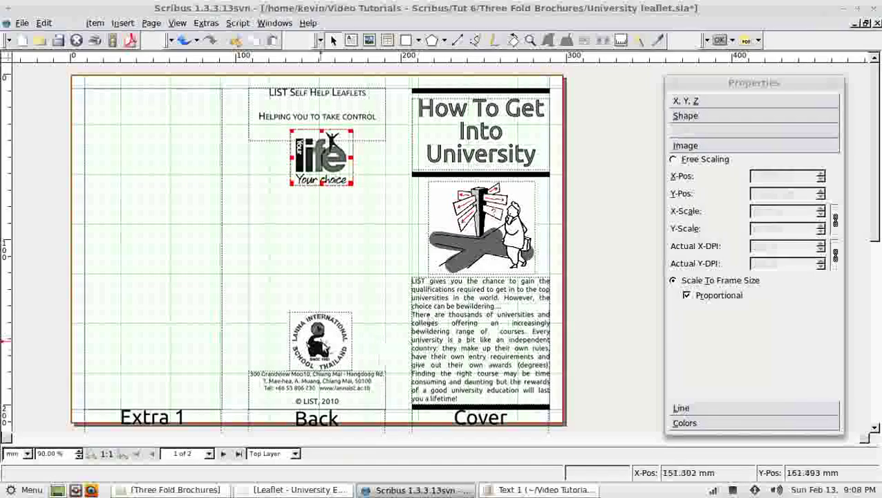
Raise the school logo slightly and set its preview to Full Resolution
key(Up)
key(Up)
key(Up)
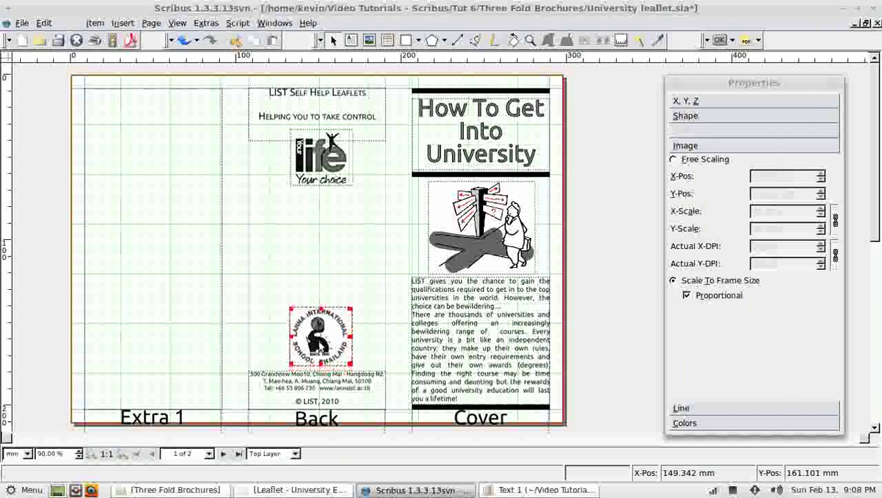
click(176, 23)
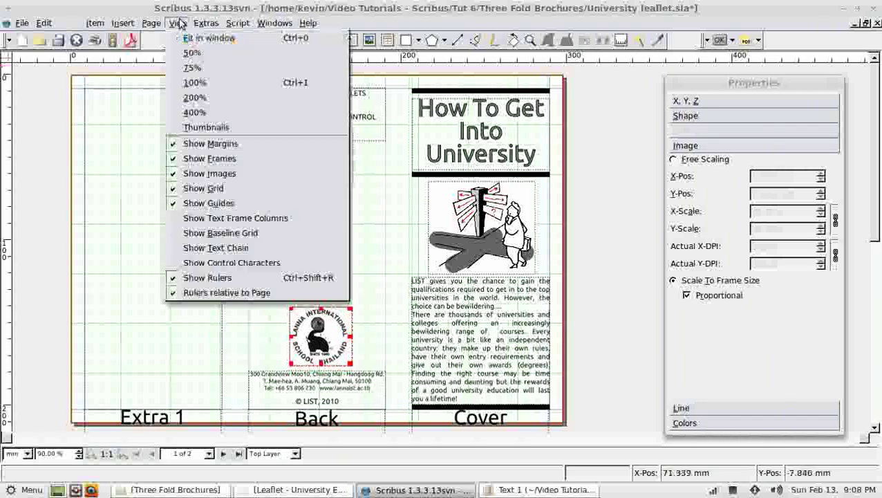
mouse_move(159, 27)
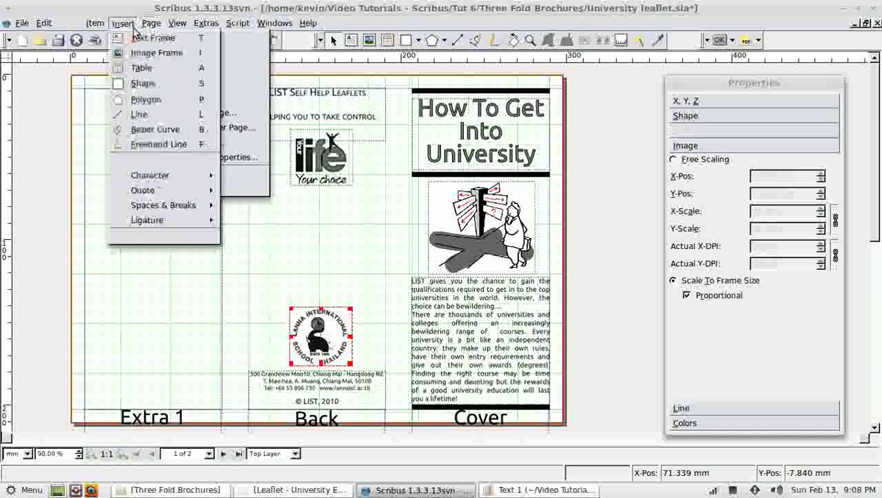
mouse_move(107, 27)
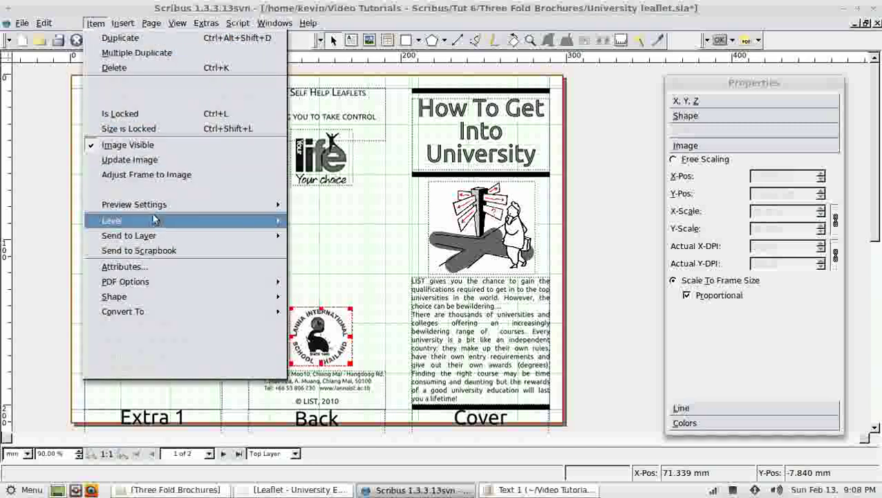
mouse_move(207, 204)
click(313, 236)
Check the brochure in a full-screen Print Preview, then return to editing
click(25, 26)
click(54, 264)
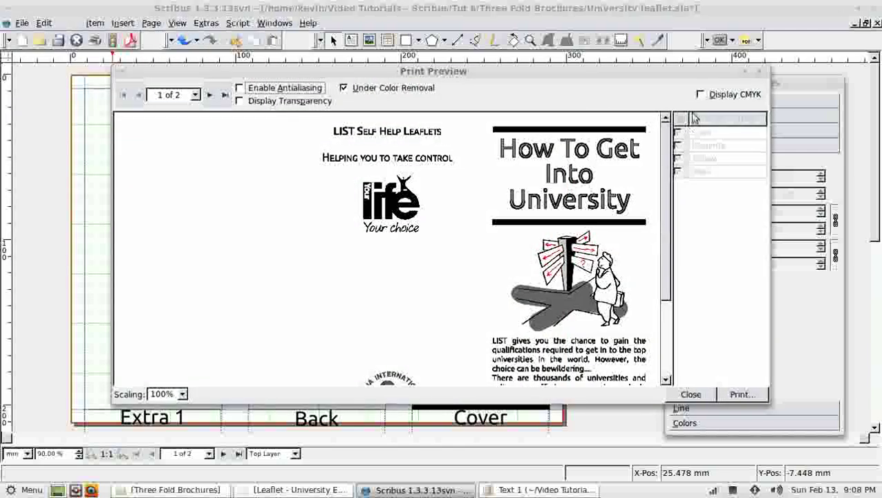
click(746, 71)
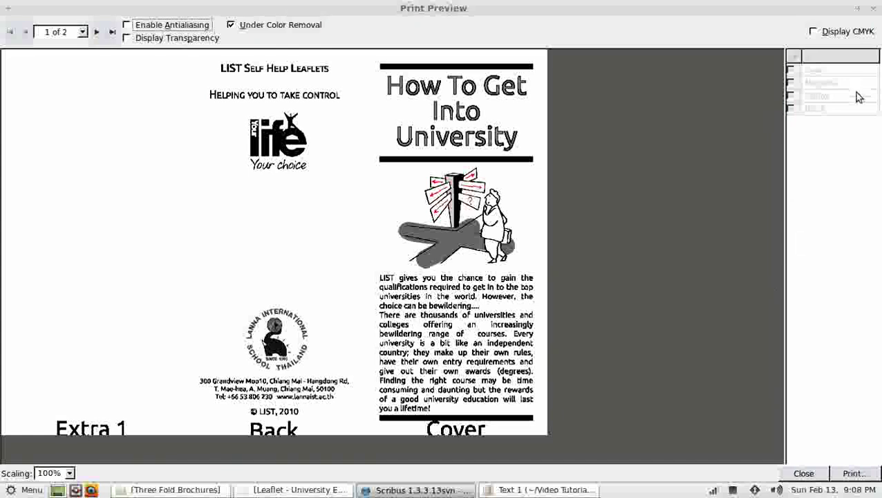
click(874, 8)
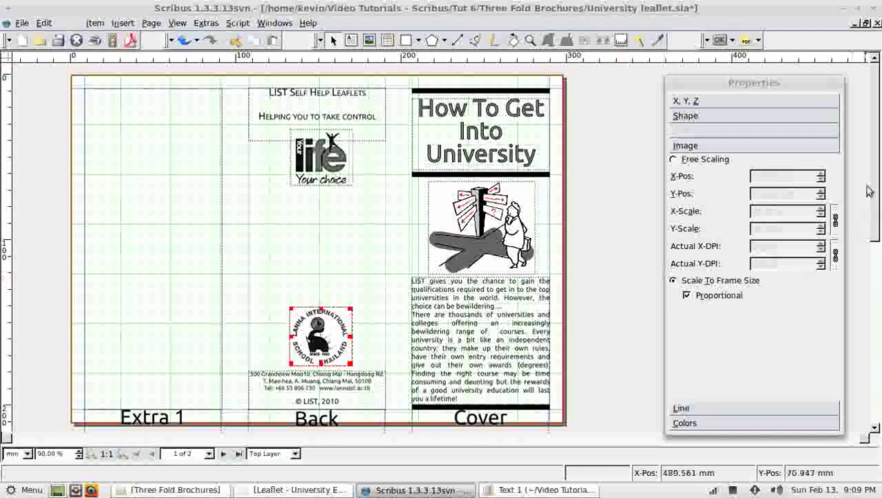
scroll(877, 384, down, 10)
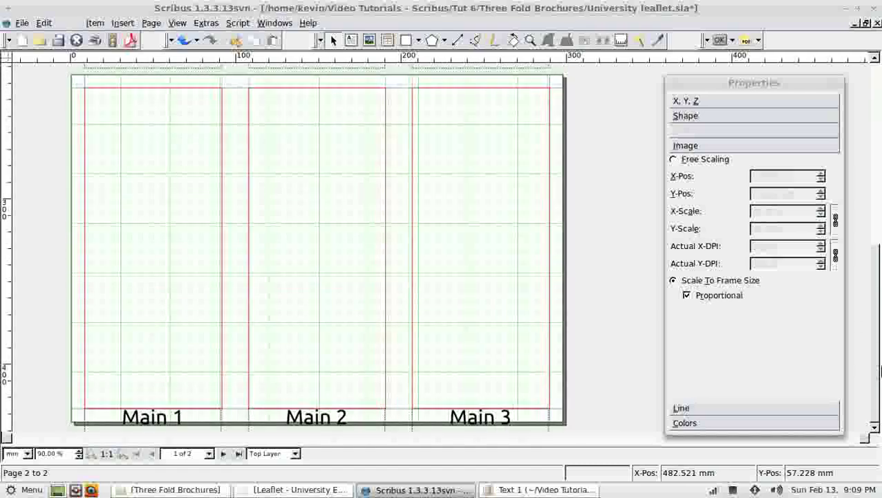
drag(878, 346, 878, 154)
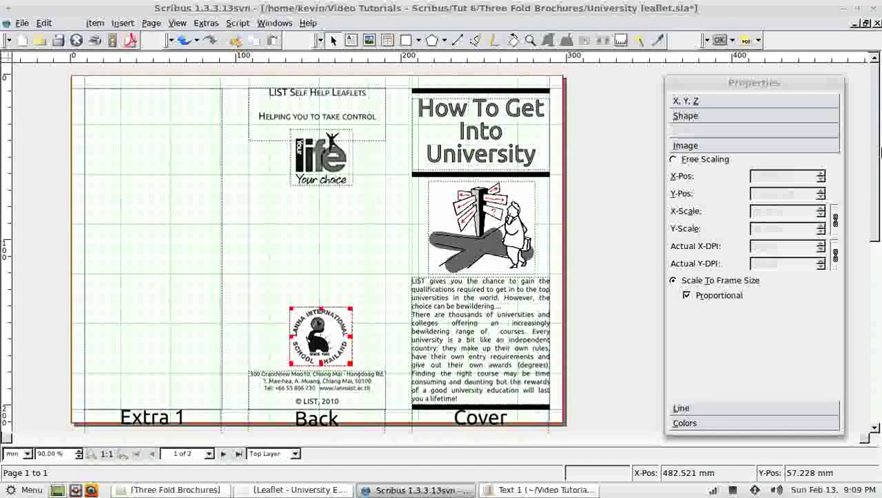